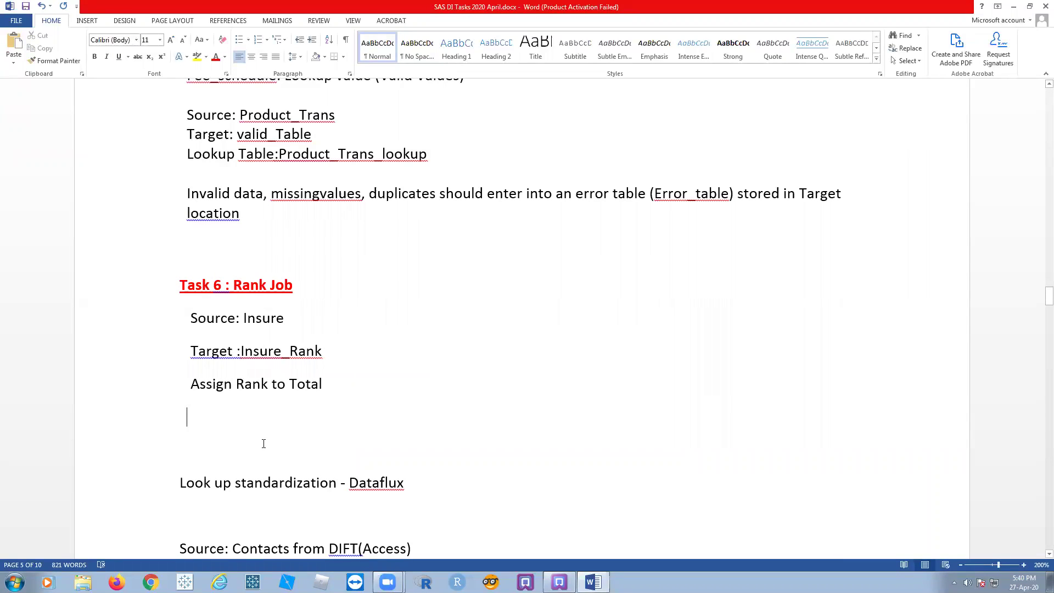
Step: Review the Task 6 notes (source Insure, target Insure_Rank, rank on Total), then return to SAS Data Integration Studio
triple_click(506, 407)
click(489, 407)
drag(290, 317, 242, 321)
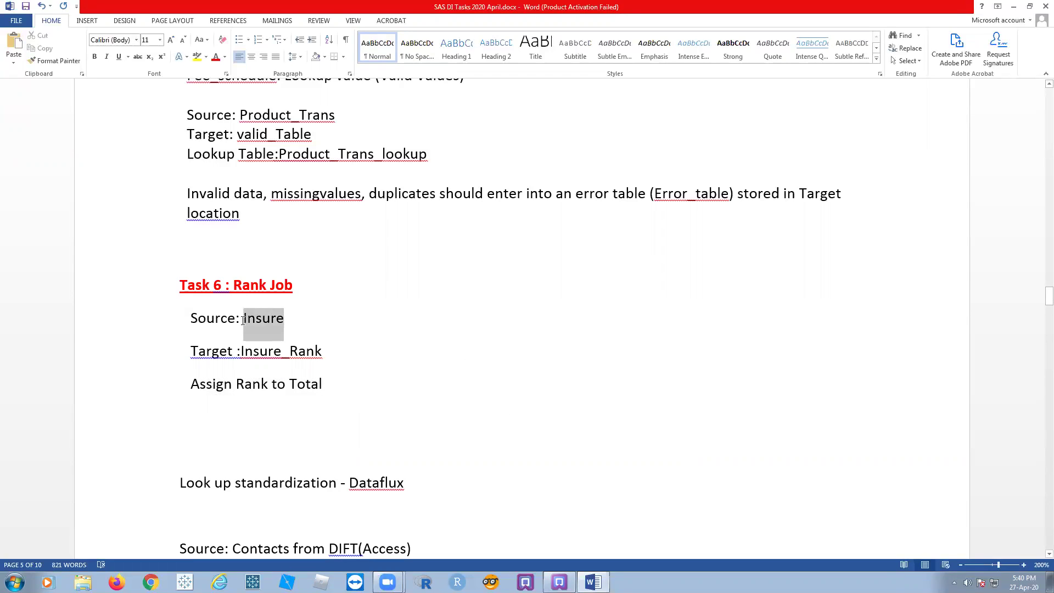
click(432, 368)
click(267, 356)
click(368, 355)
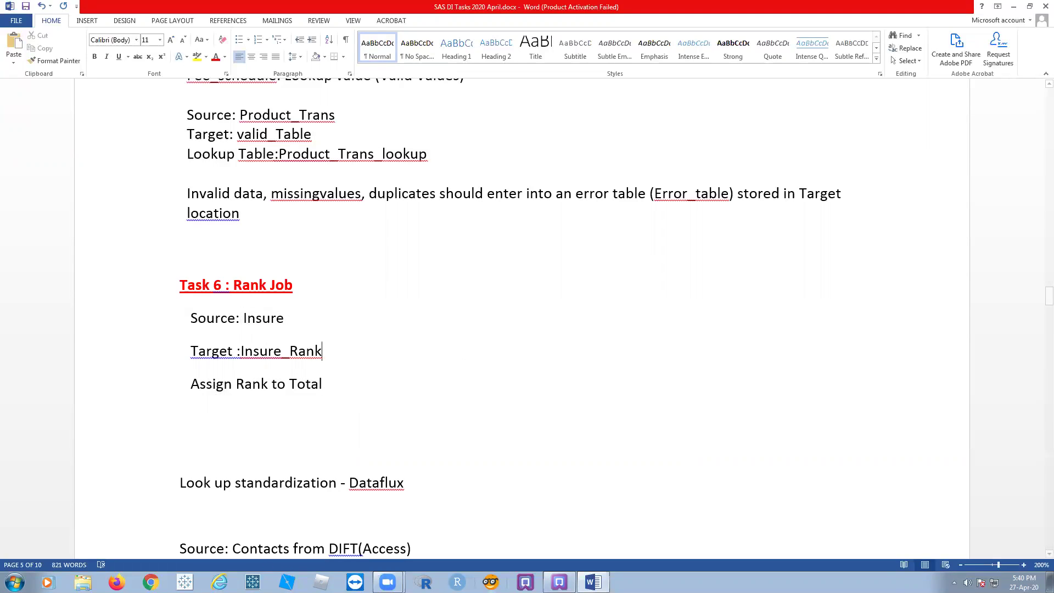
click(559, 582)
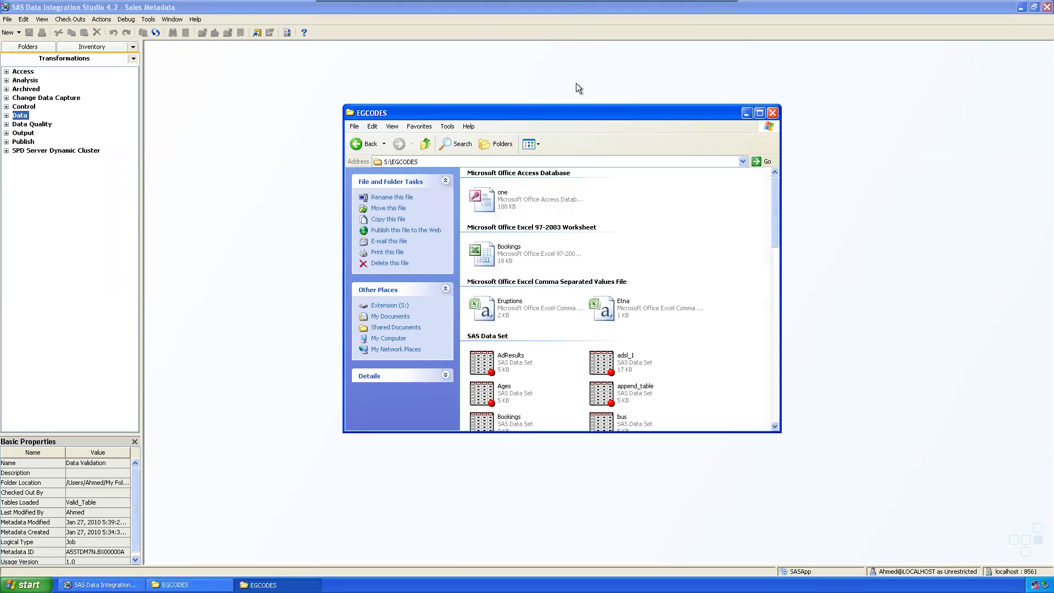
Step: Locate the insure data set in the S:\Source folder
click(425, 145)
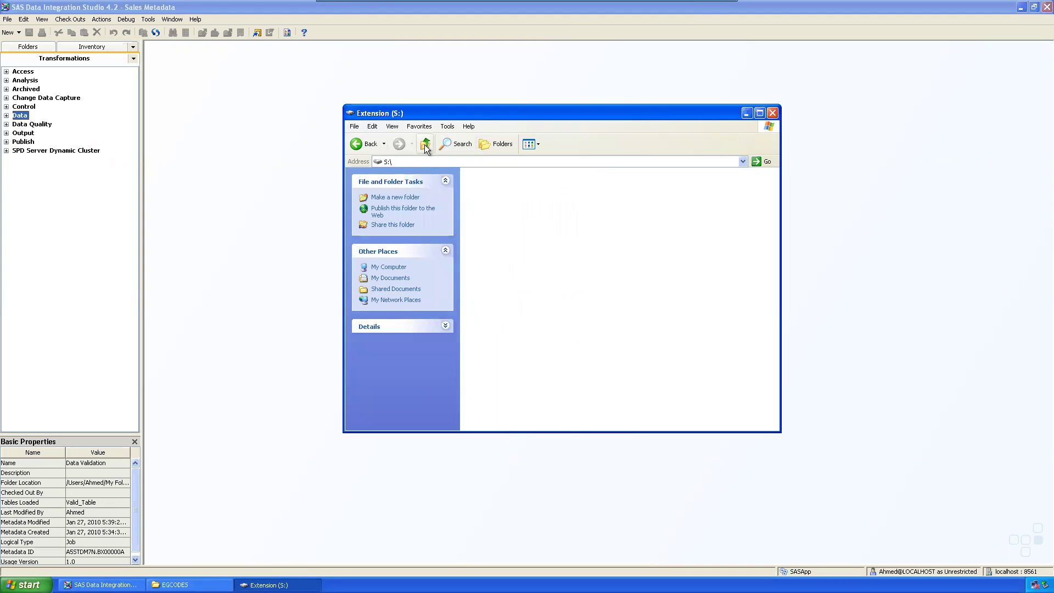
double_click(489, 250)
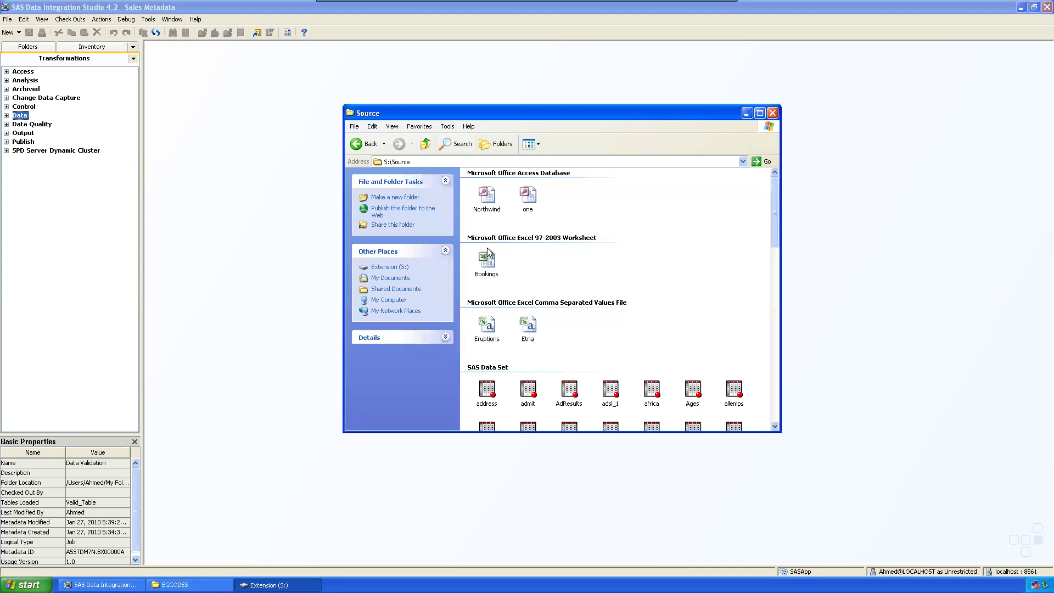
scroll(656, 321, down, 5)
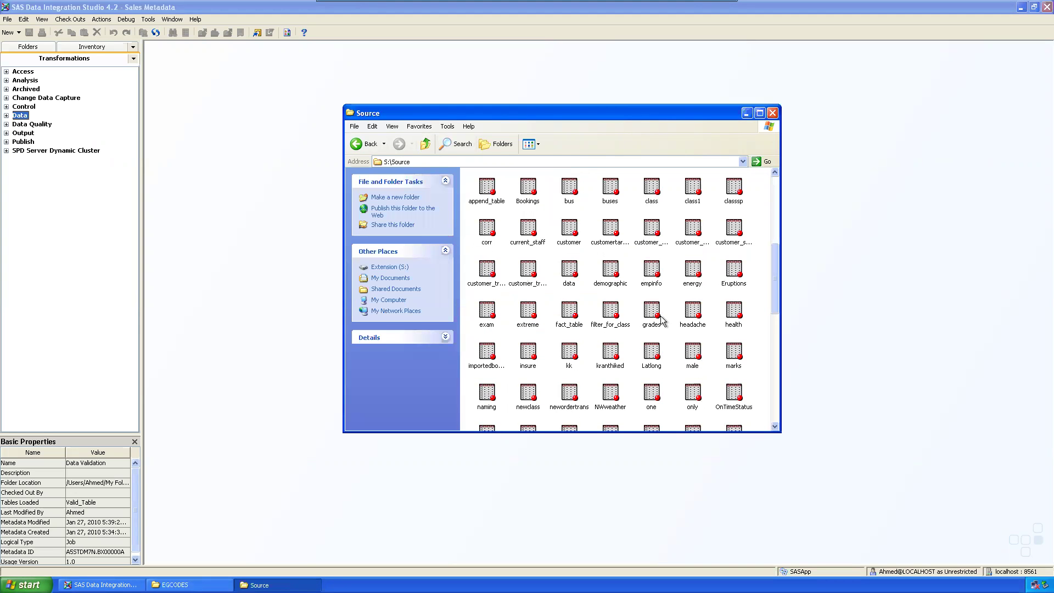
text(ins)
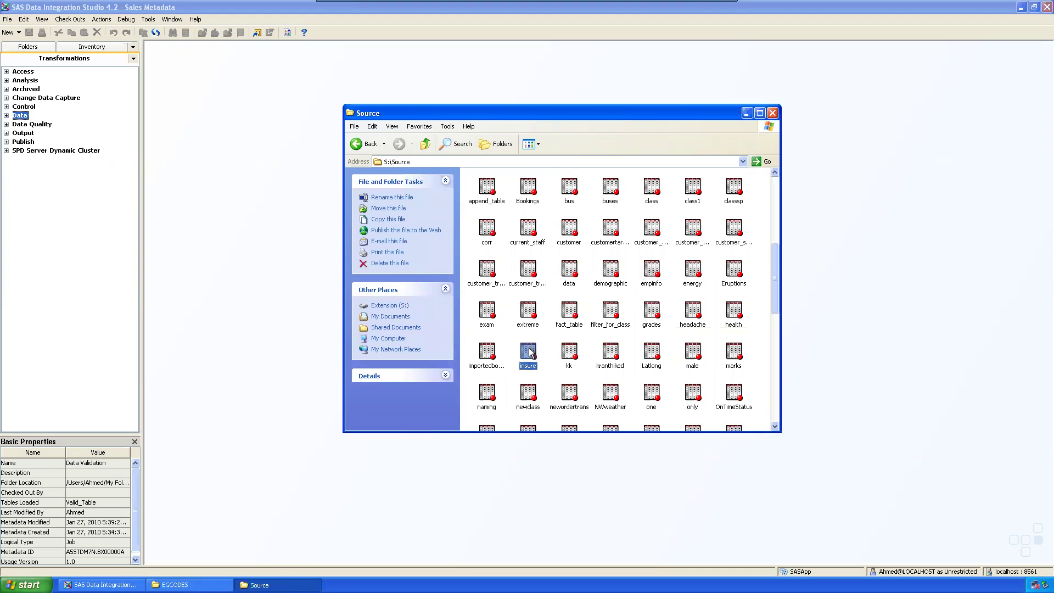
Step: Paste insure into the EGCODES folder and go back to SAS Data Integration Studio
click(186, 584)
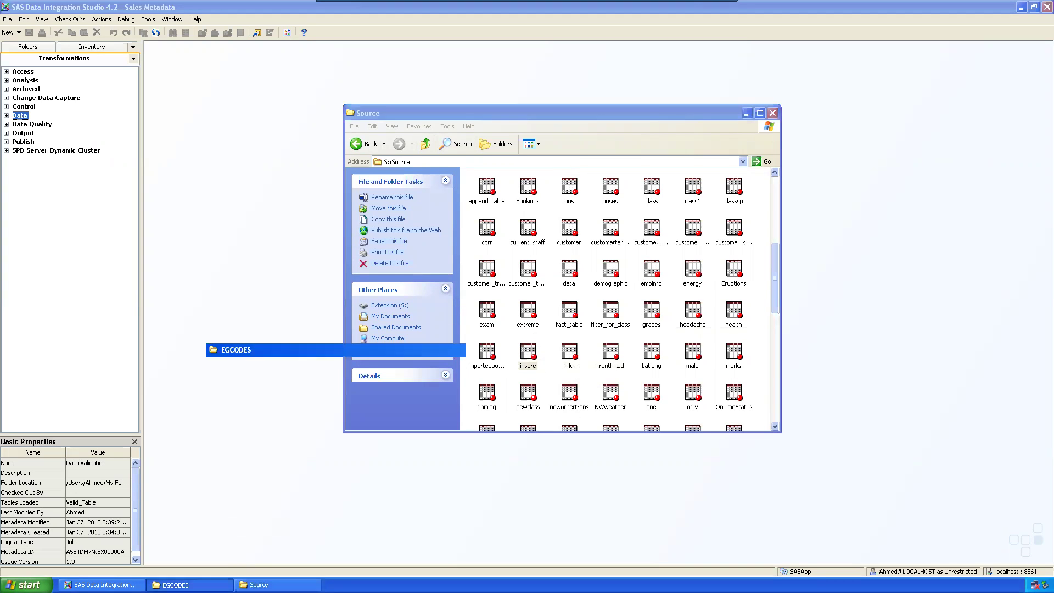
right_click(606, 273)
click(611, 335)
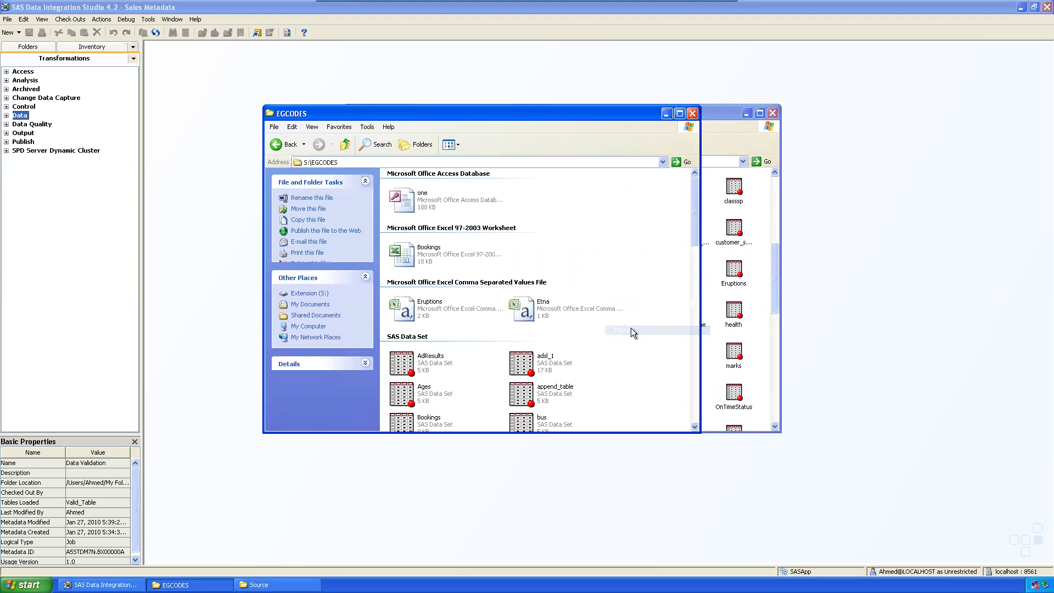
click(666, 114)
click(27, 47)
Step: Collapse and re-expand Source Tables, then widen the Folders pane until PRODUCT_TRANS_LOOKUP shows fully
click(66, 186)
right_click(66, 187)
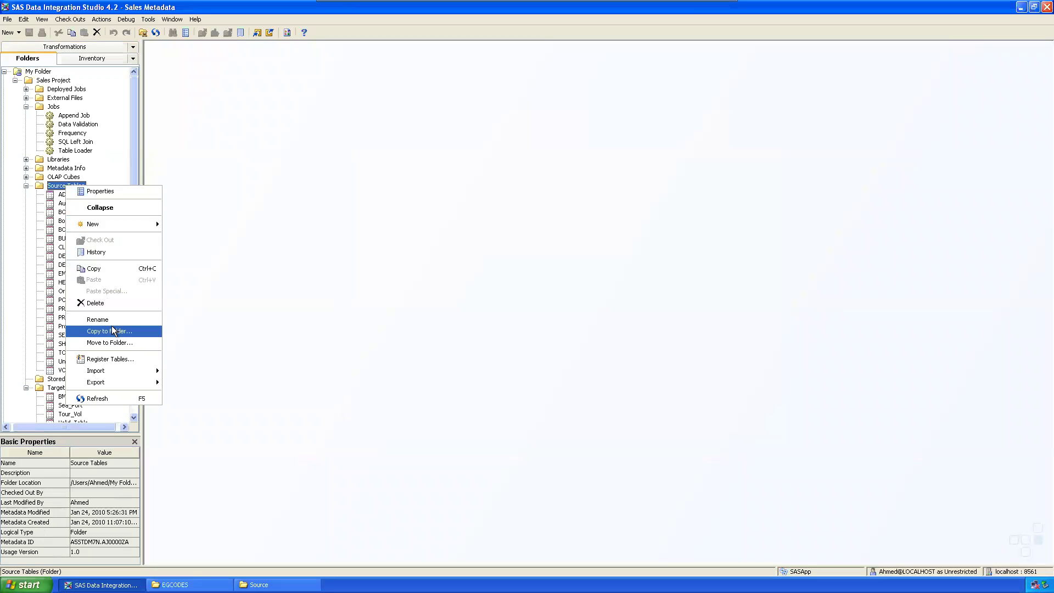
click(355, 252)
scroll(137, 142, down, 4)
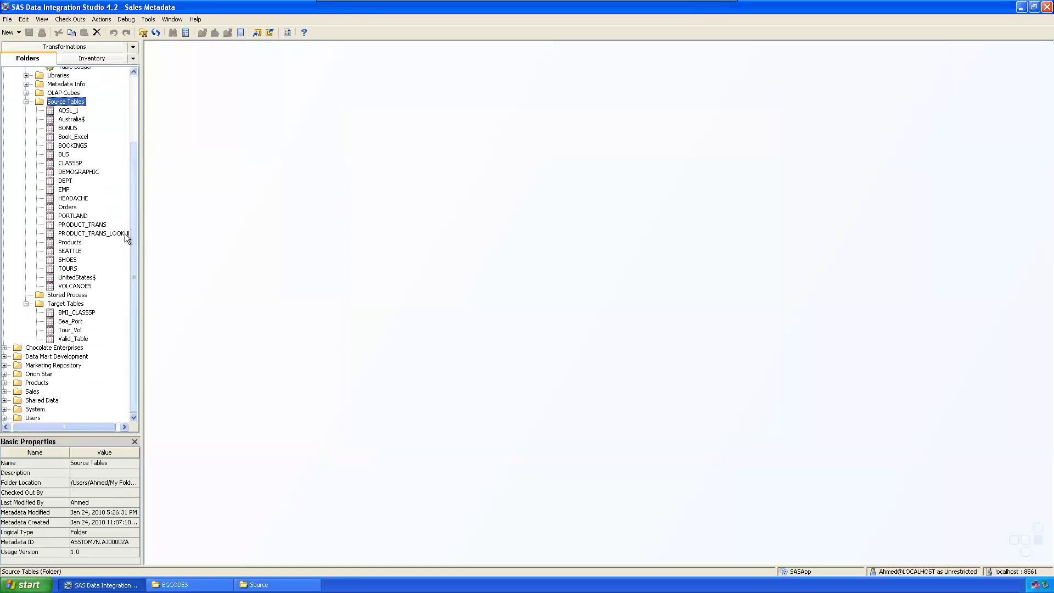
click(25, 101)
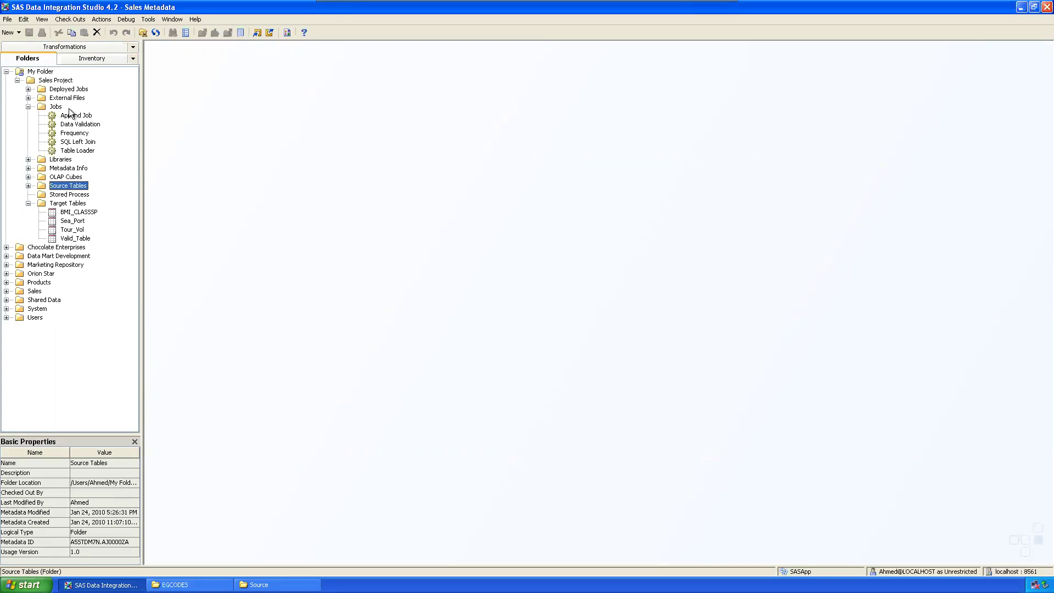
click(28, 185)
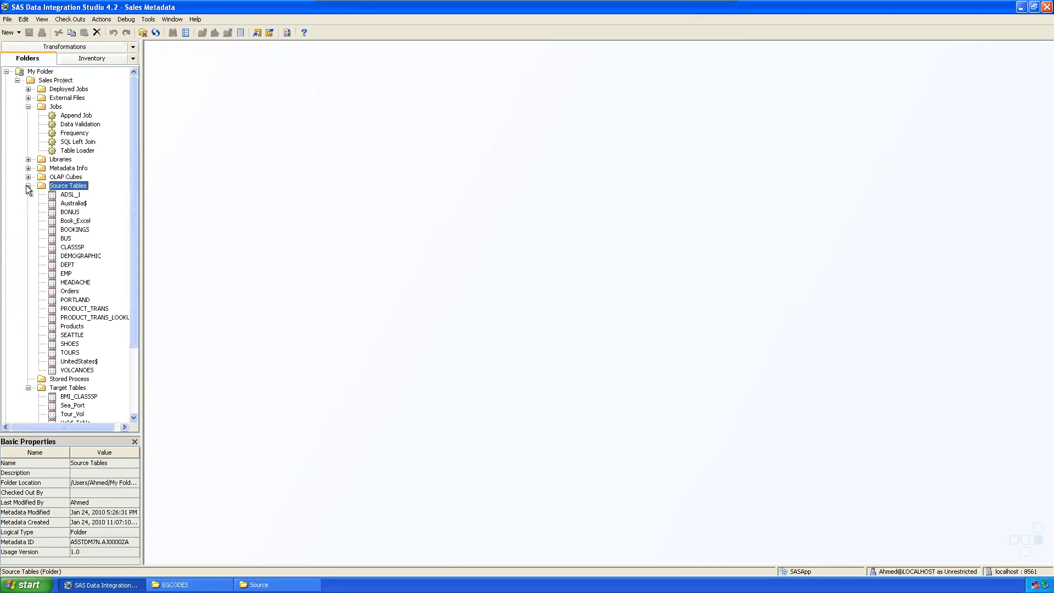
drag(142, 245, 154, 246)
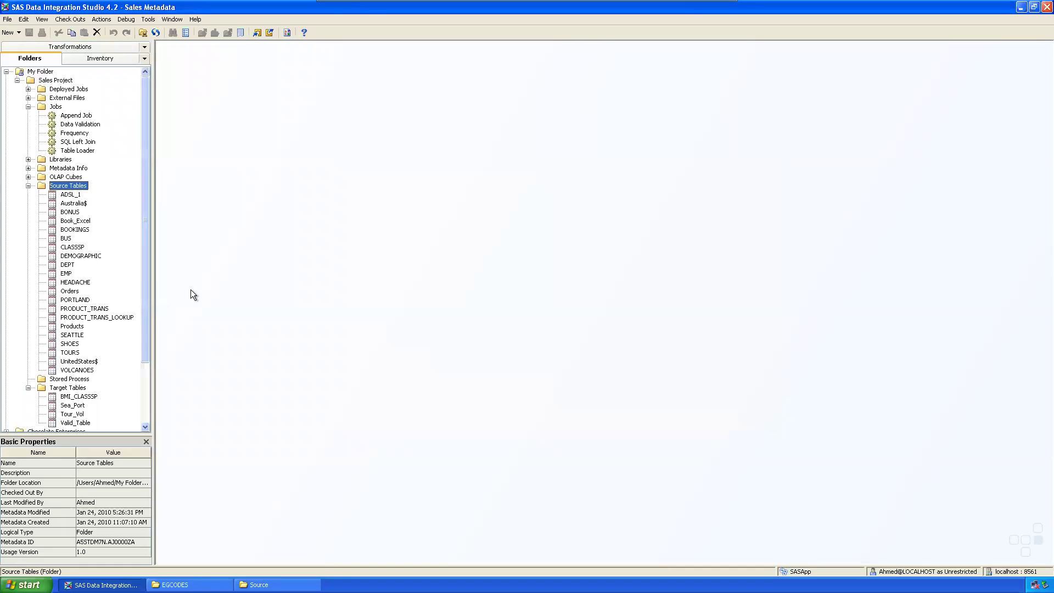
drag(152, 272, 175, 272)
Step: Register INSURE as a SAS table from Source Library into the Source Tables folder
right_click(67, 174)
click(111, 345)
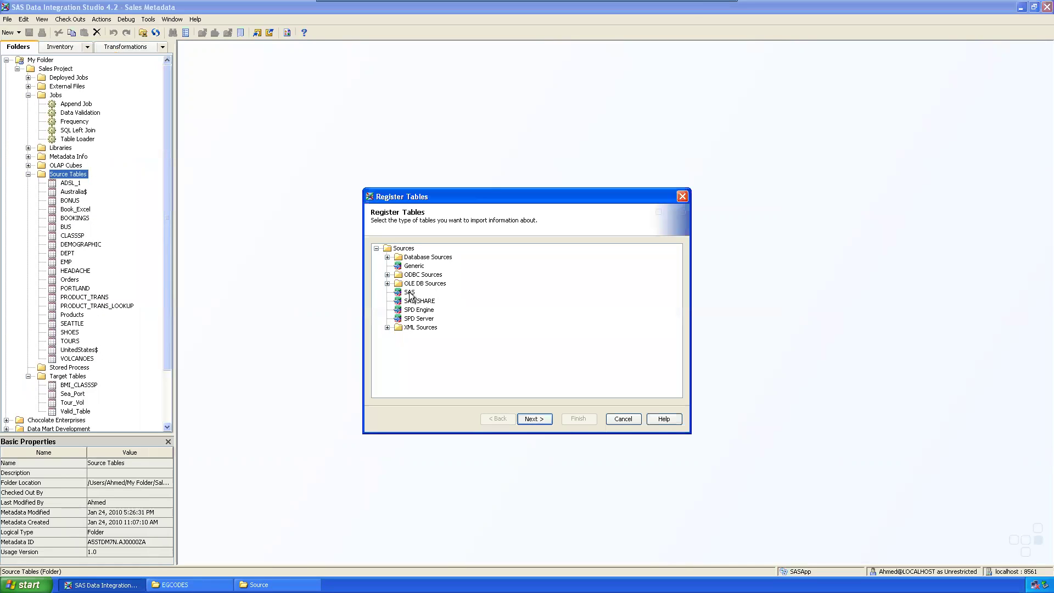
click(532, 419)
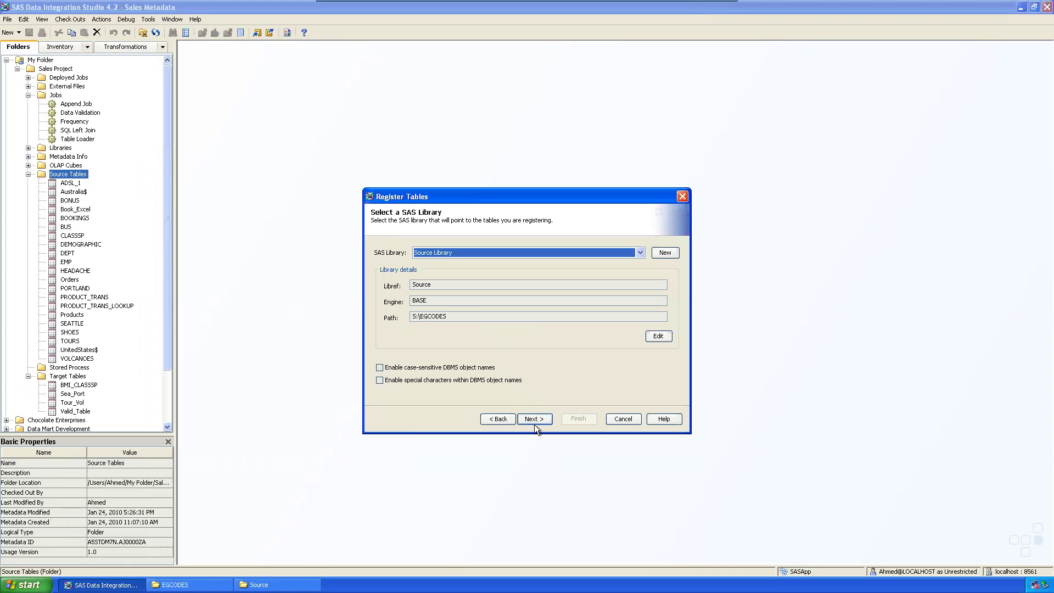
click(534, 420)
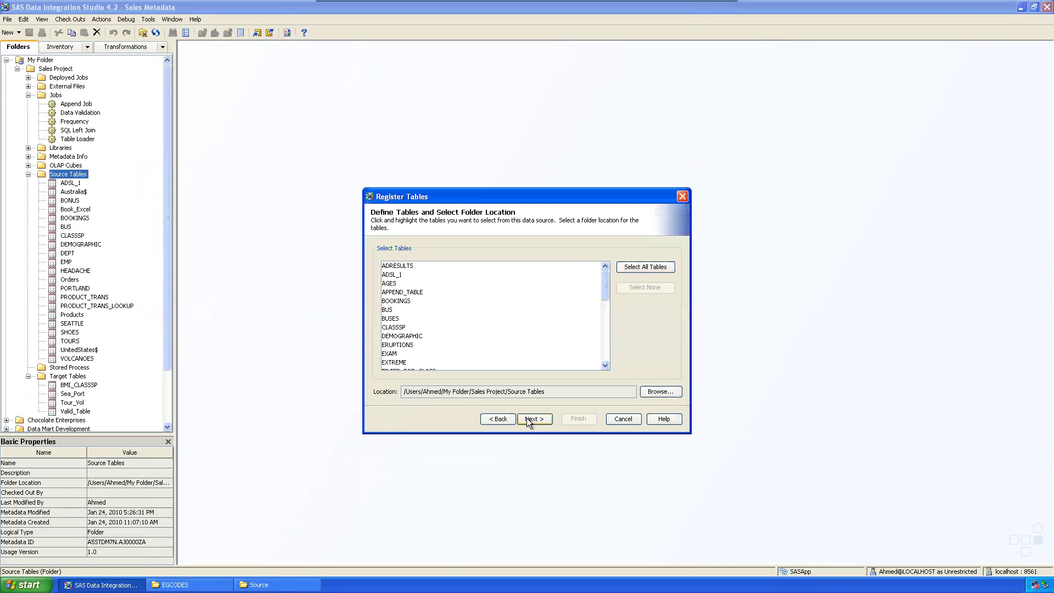
key(i)
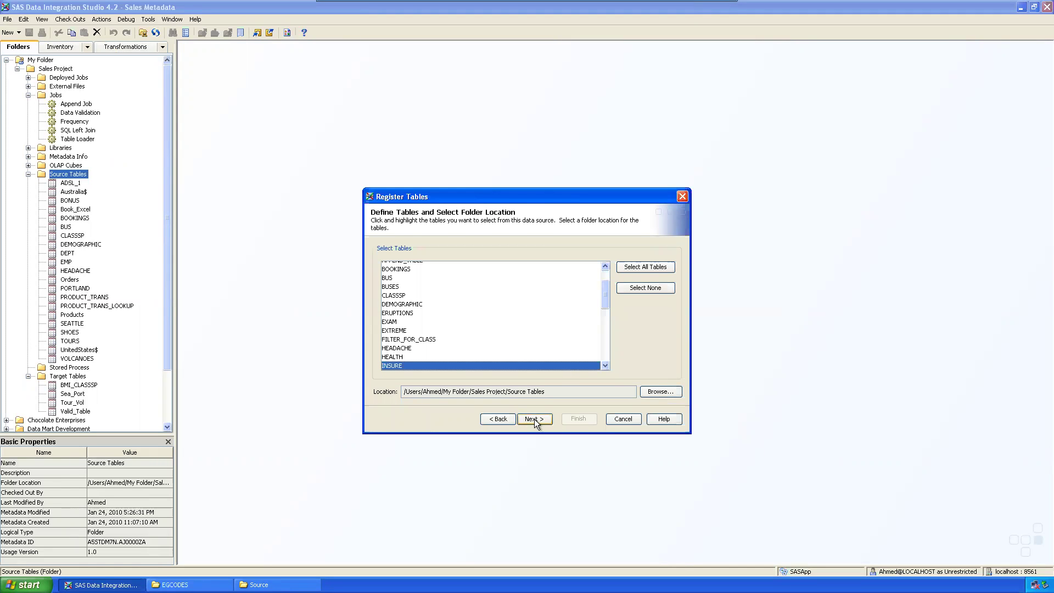
click(533, 419)
click(588, 418)
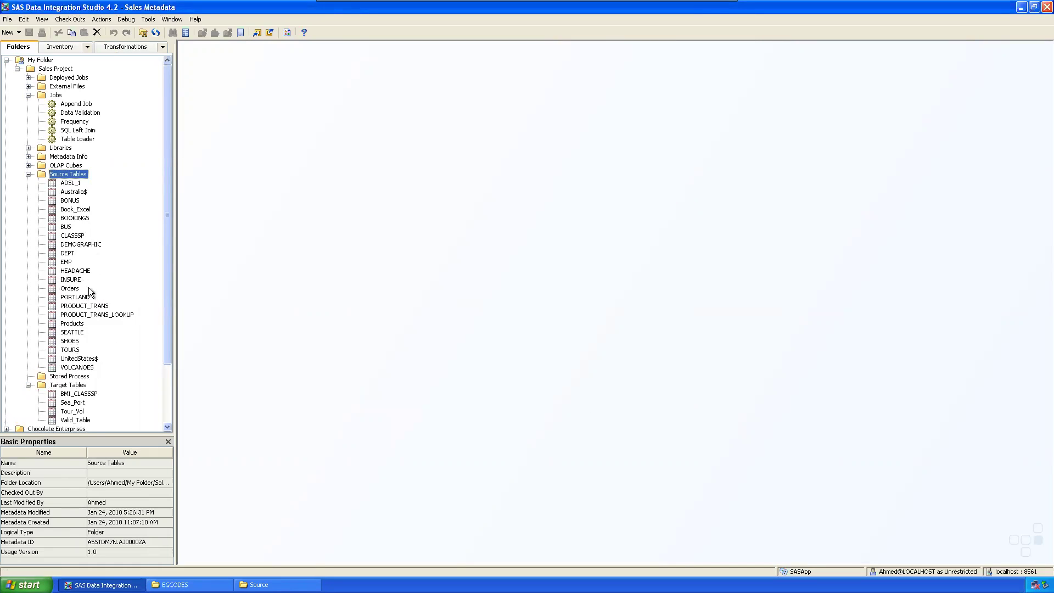
click(70, 280)
Step: Open INSURE's data and sort the rows by Total descending
right_click(72, 280)
click(111, 295)
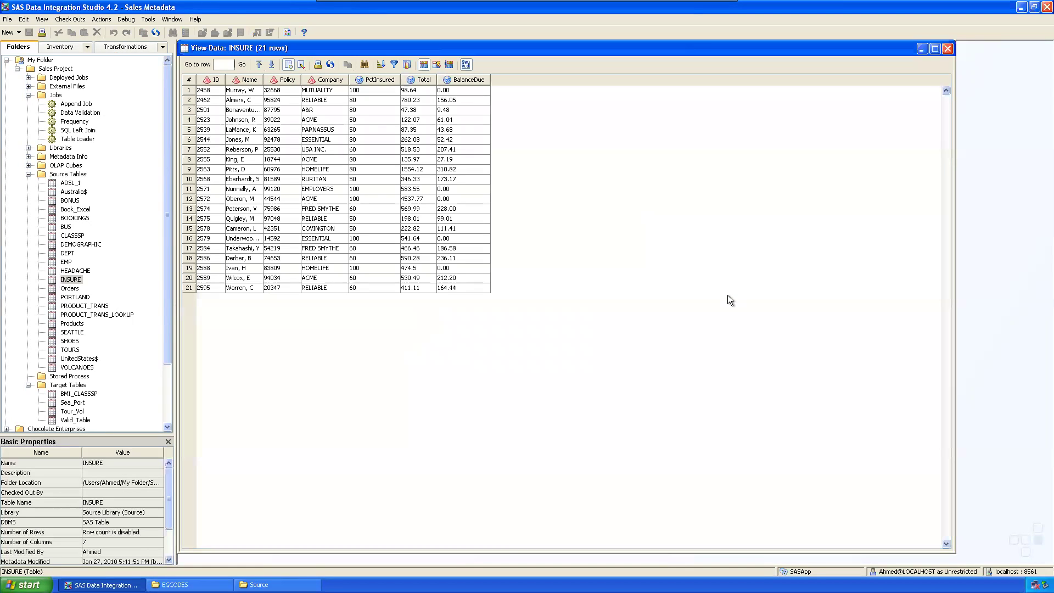
click(459, 80)
click(423, 80)
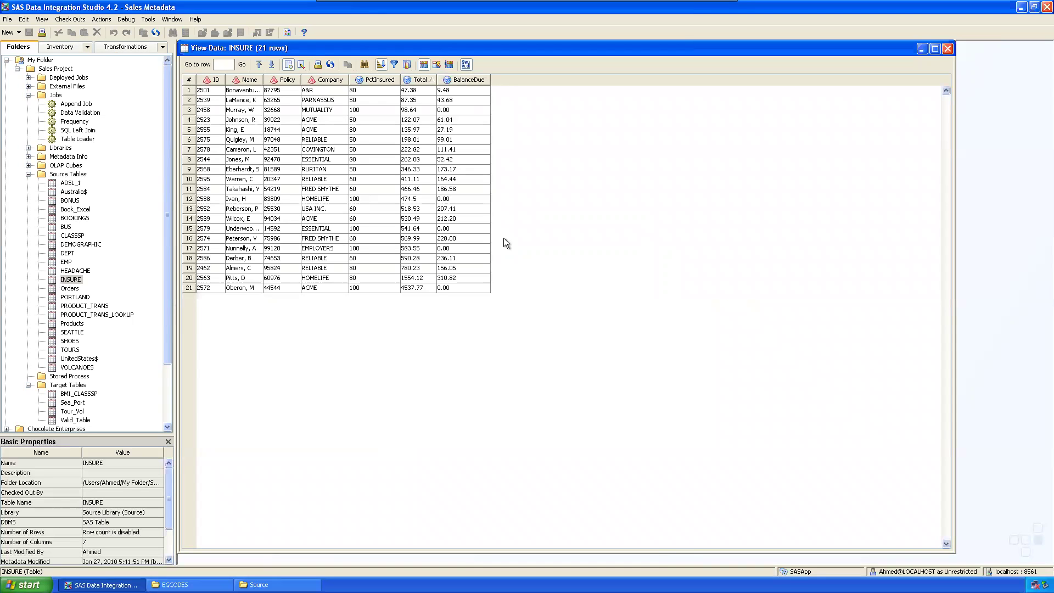
click(420, 79)
Step: Inspect the Total values, largest 4537.77 and smallest 47.38, then re-sort Total descending
drag(421, 90, 417, 279)
click(676, 245)
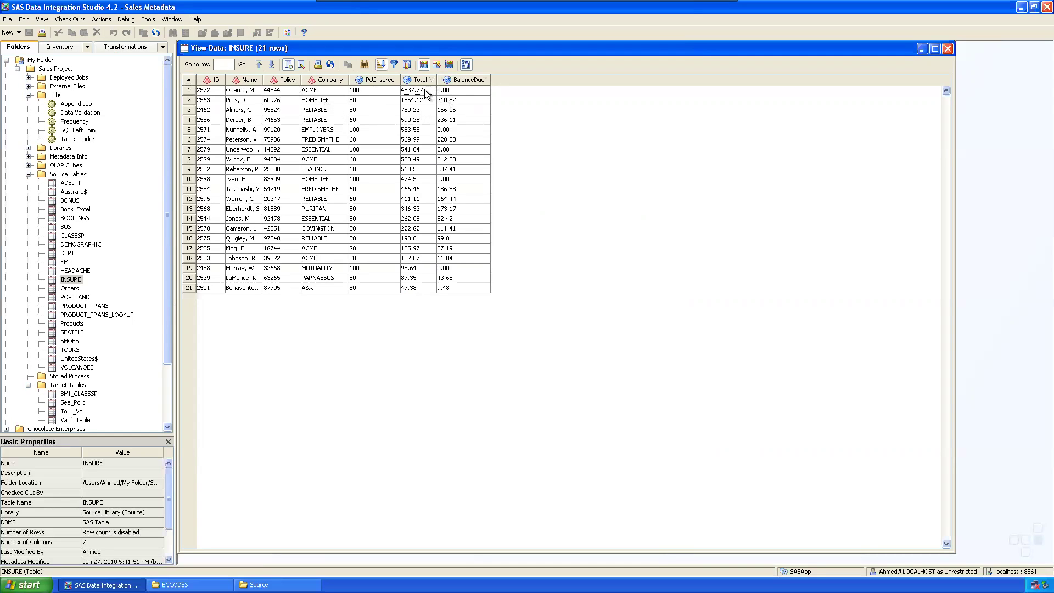
drag(424, 90, 414, 294)
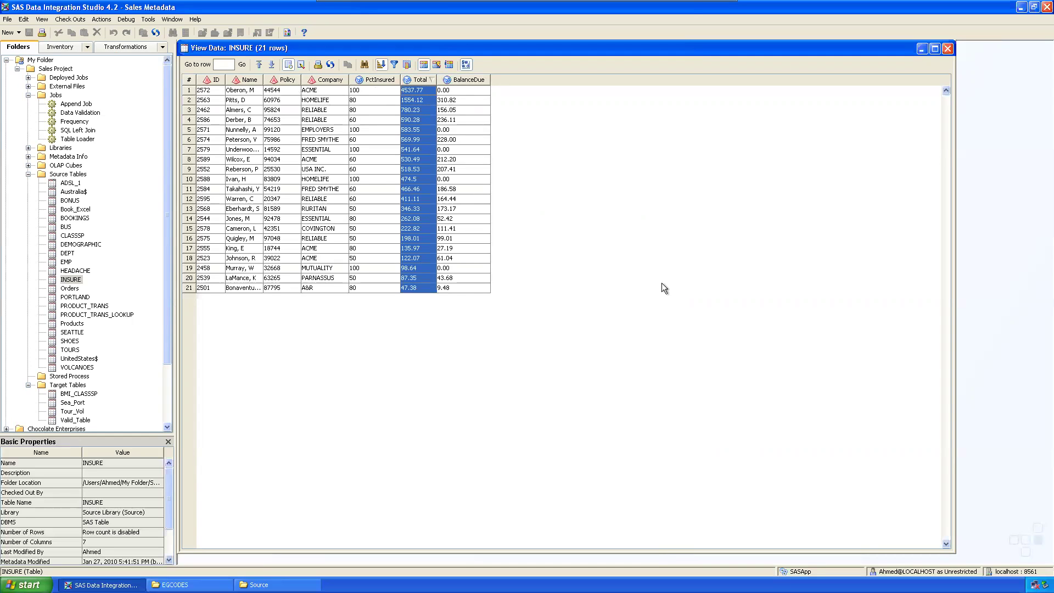
click(632, 282)
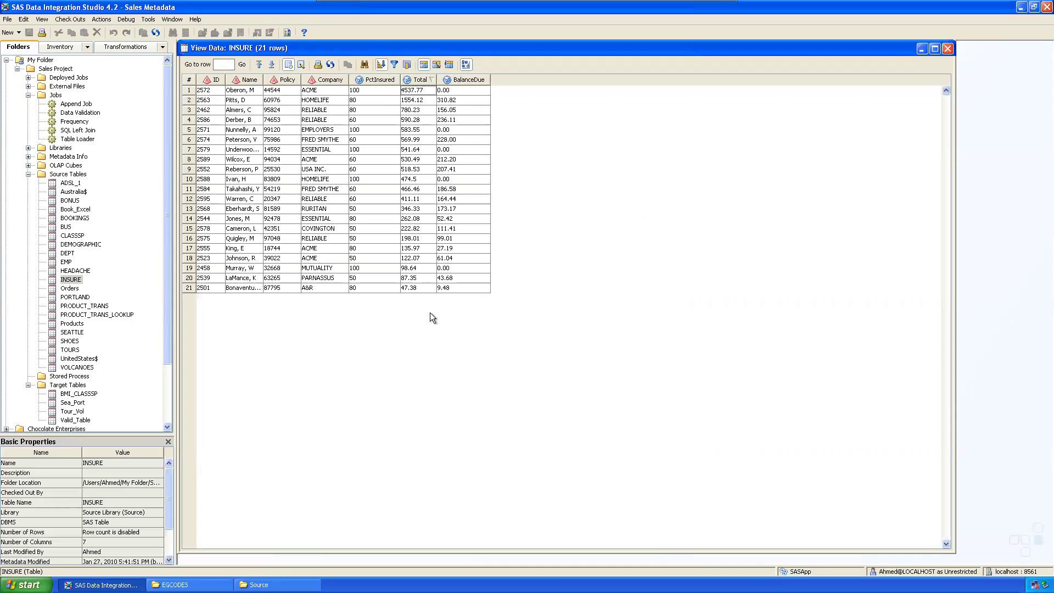
click(424, 80)
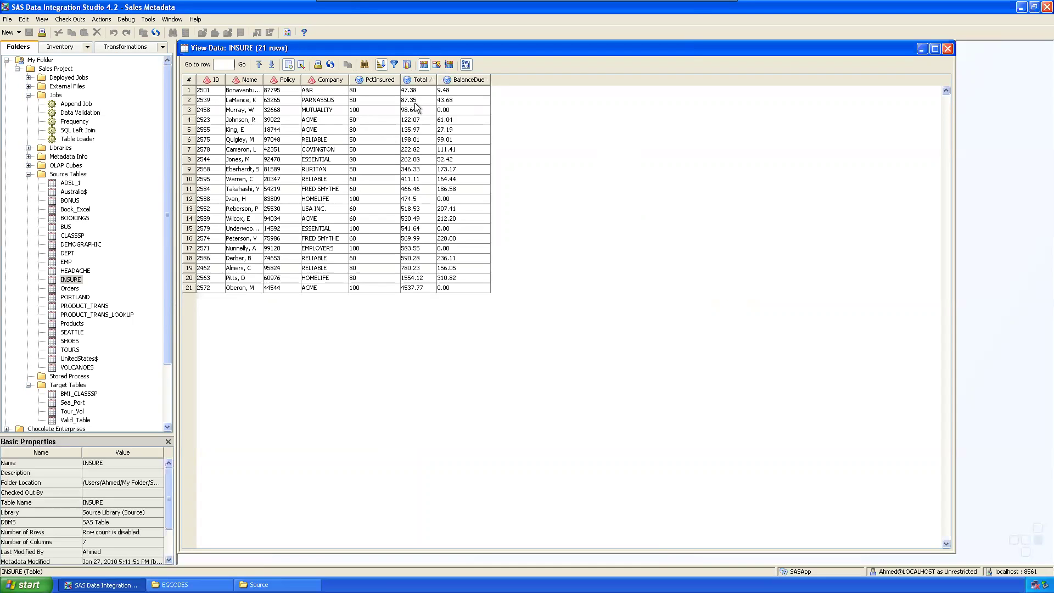
drag(420, 90, 427, 294)
click(427, 294)
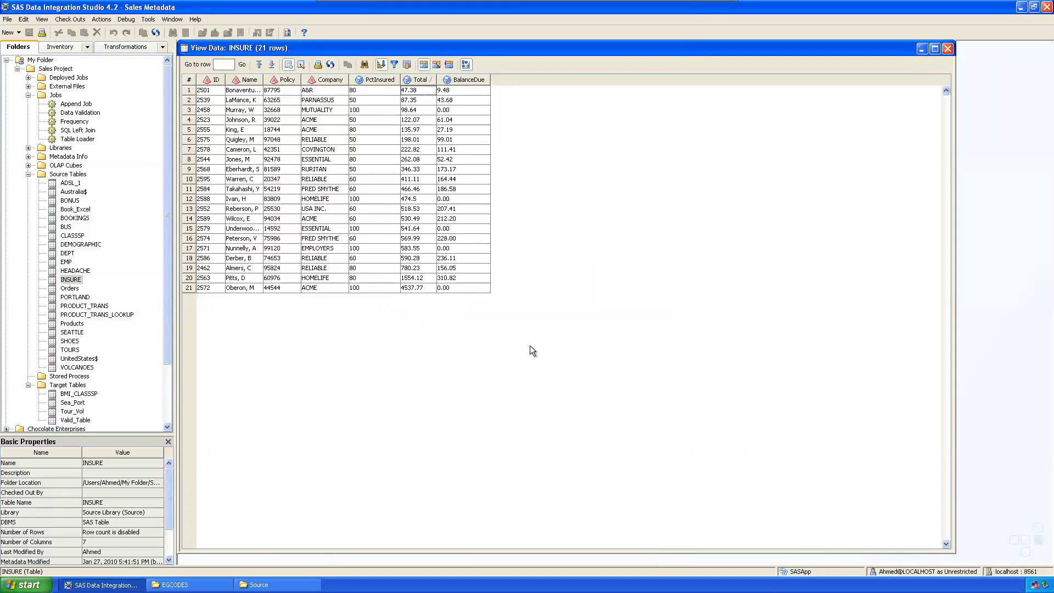
click(424, 288)
click(419, 90)
click(420, 81)
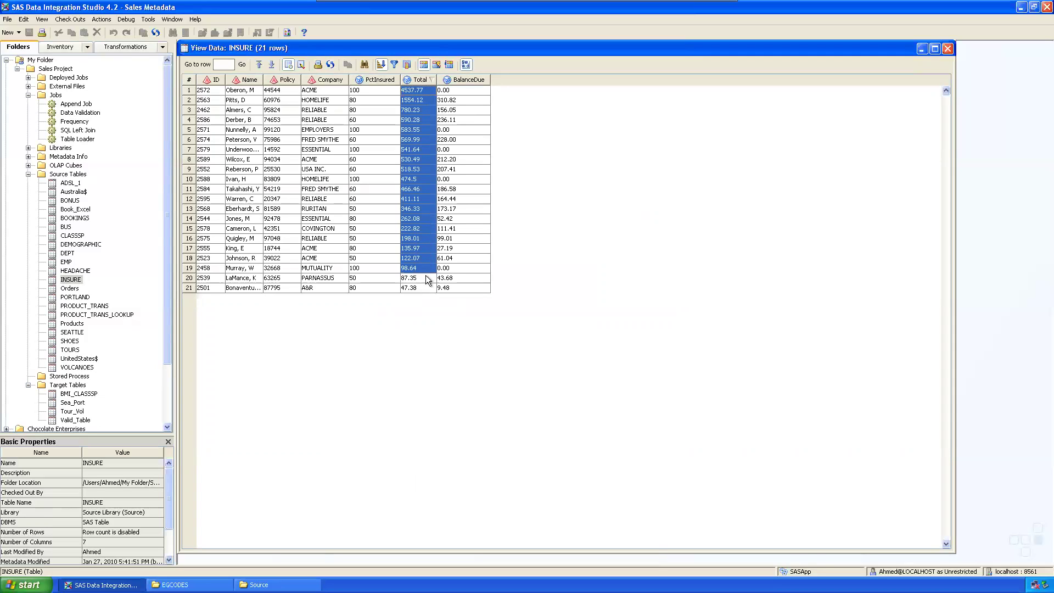
Step: Compare the top Total values under BalanceDue and Total sorts, then switch View Data to edit mode
drag(417, 91, 436, 100)
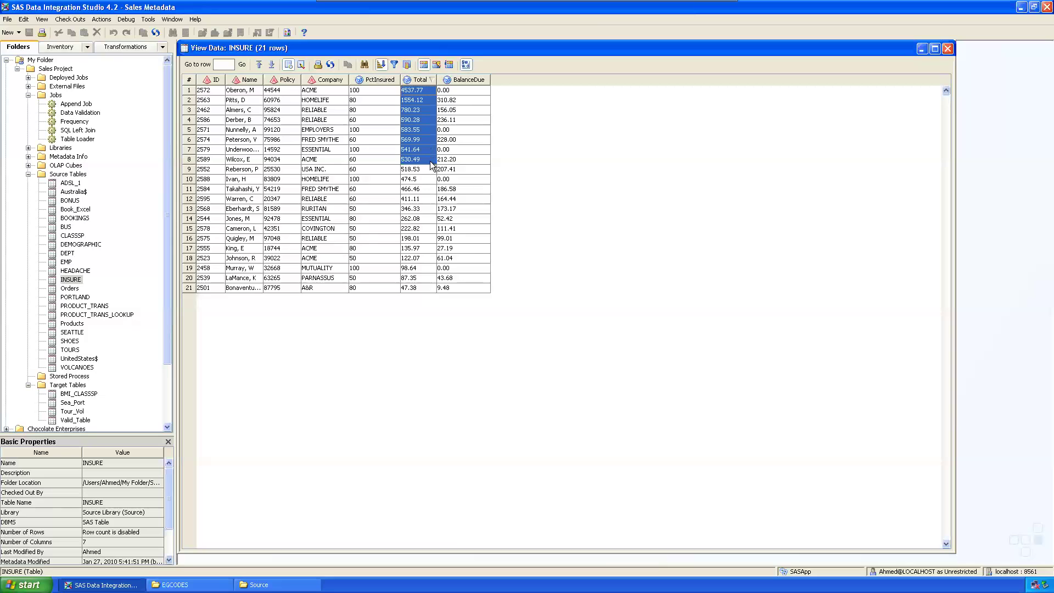
drag(431, 165, 431, 172)
click(585, 153)
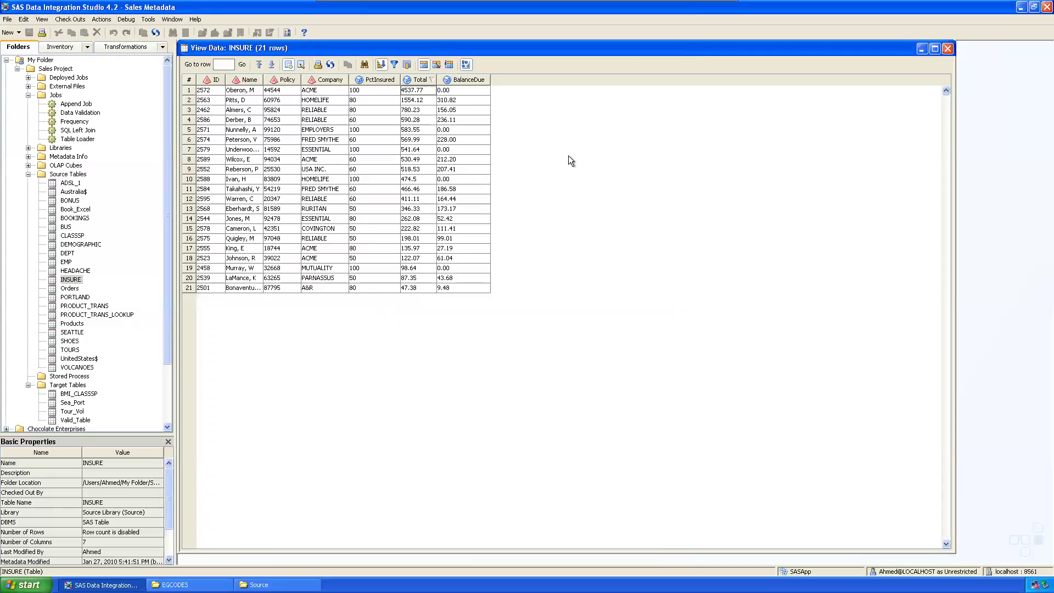
click(475, 82)
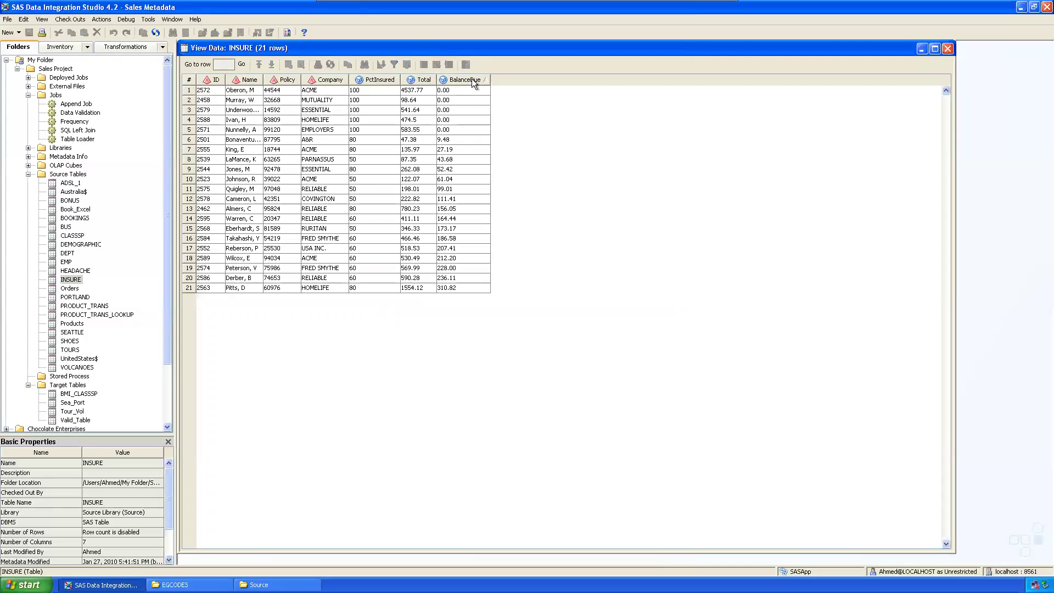
click(424, 81)
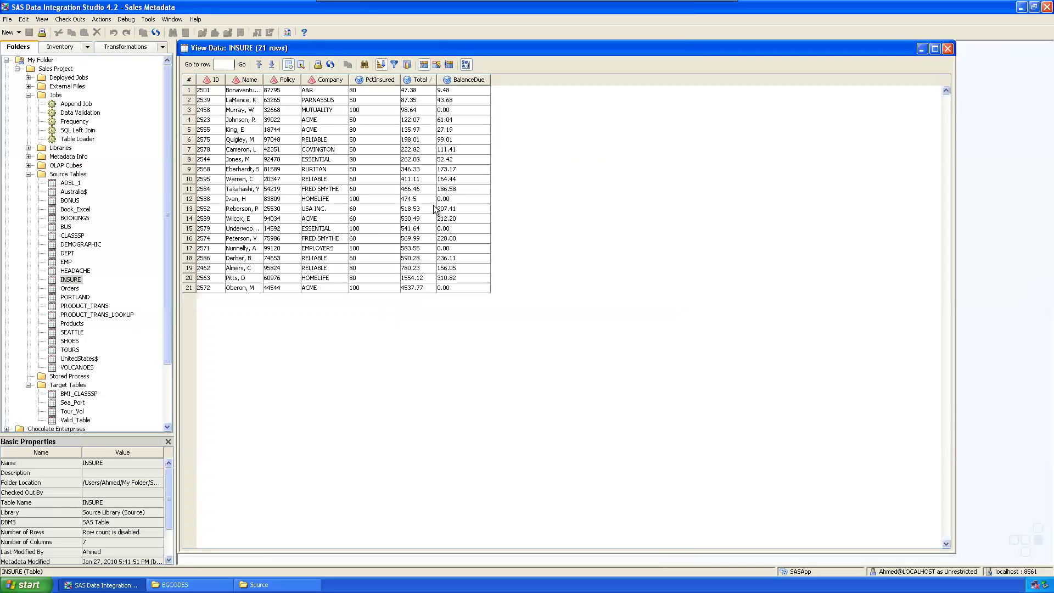
click(465, 81)
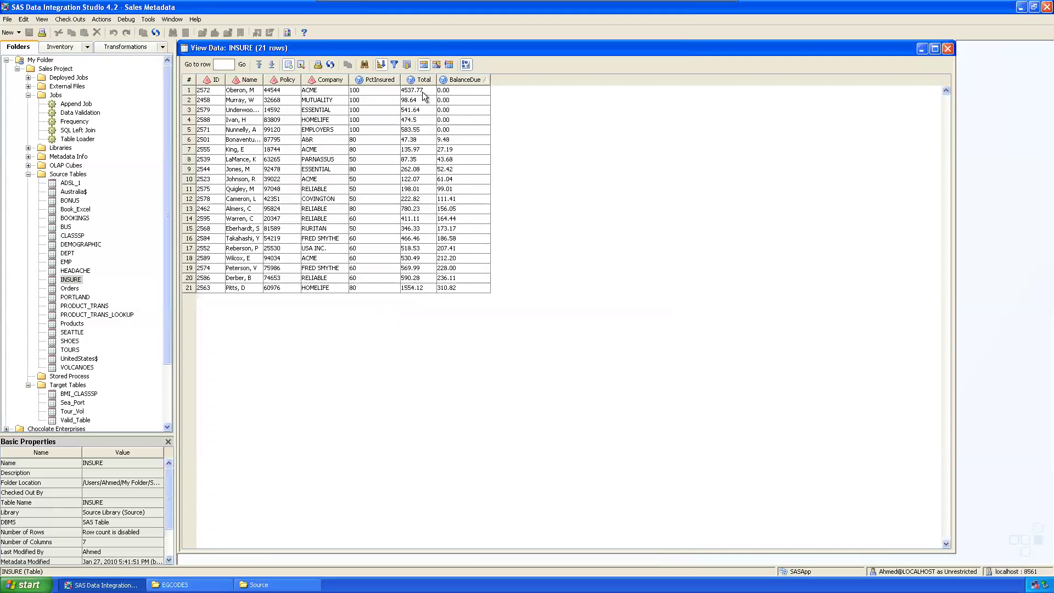
click(301, 65)
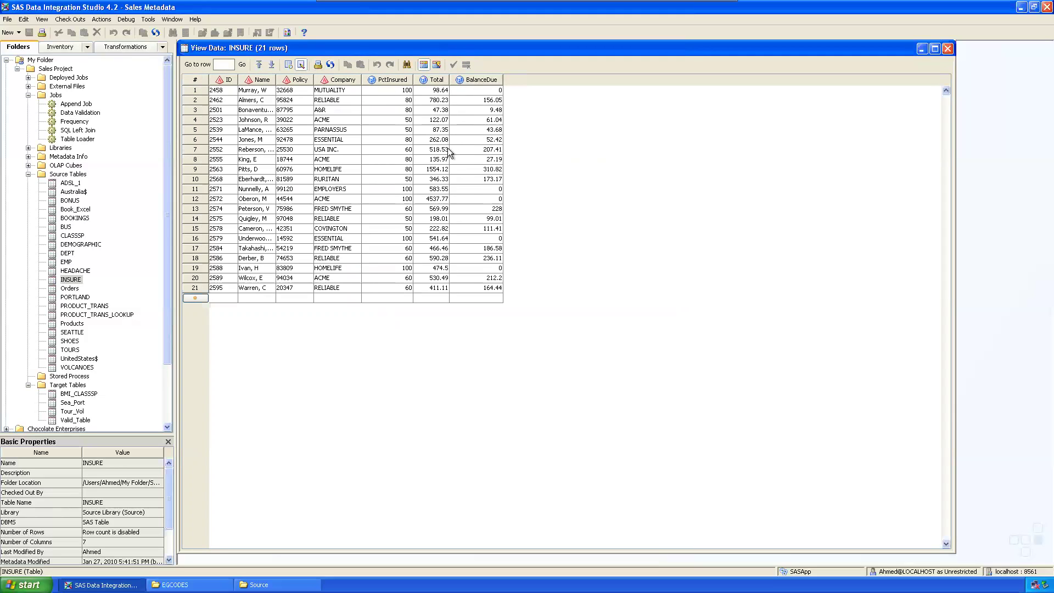
Step: Change row 19's Total from 474.5 to 411.11 and commit the edit
click(431, 269)
key(Right)
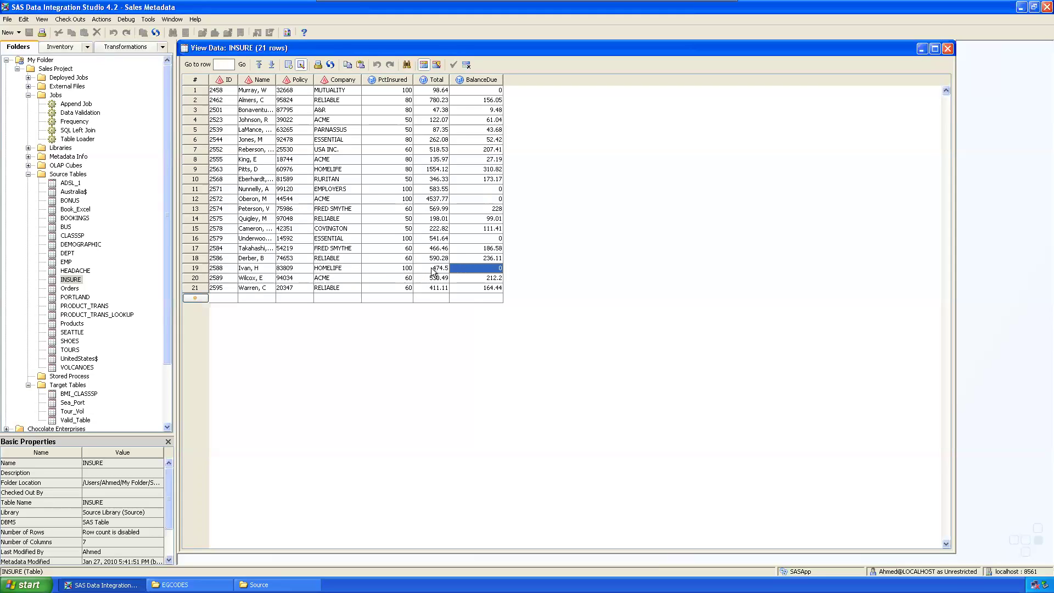
click(432, 269)
click(432, 269)
click(431, 268)
key(BackSpace)
key(BackSpace)
text(411.11)
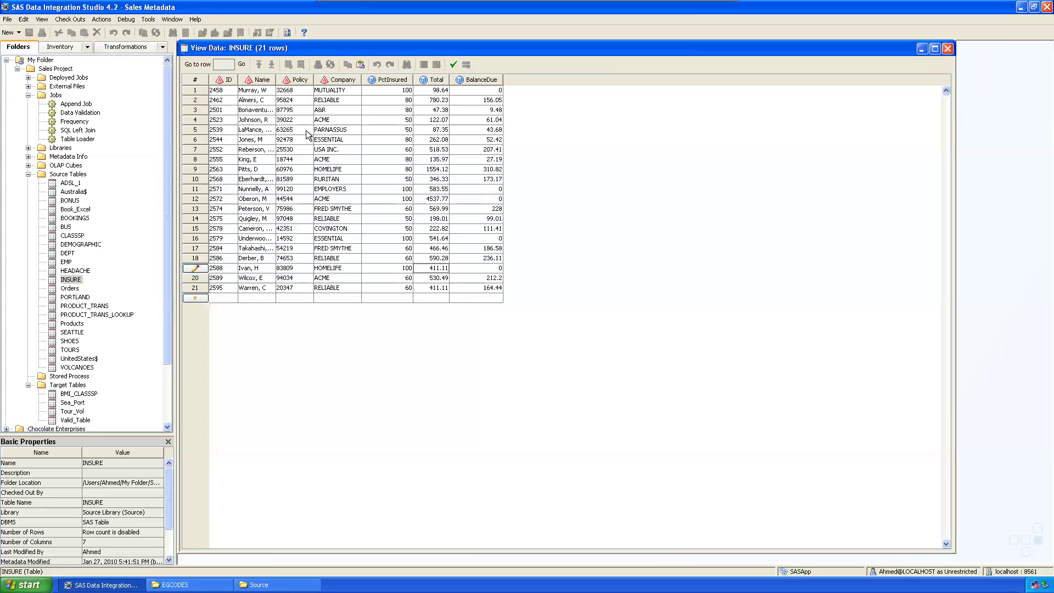
drag(393, 51, 423, 90)
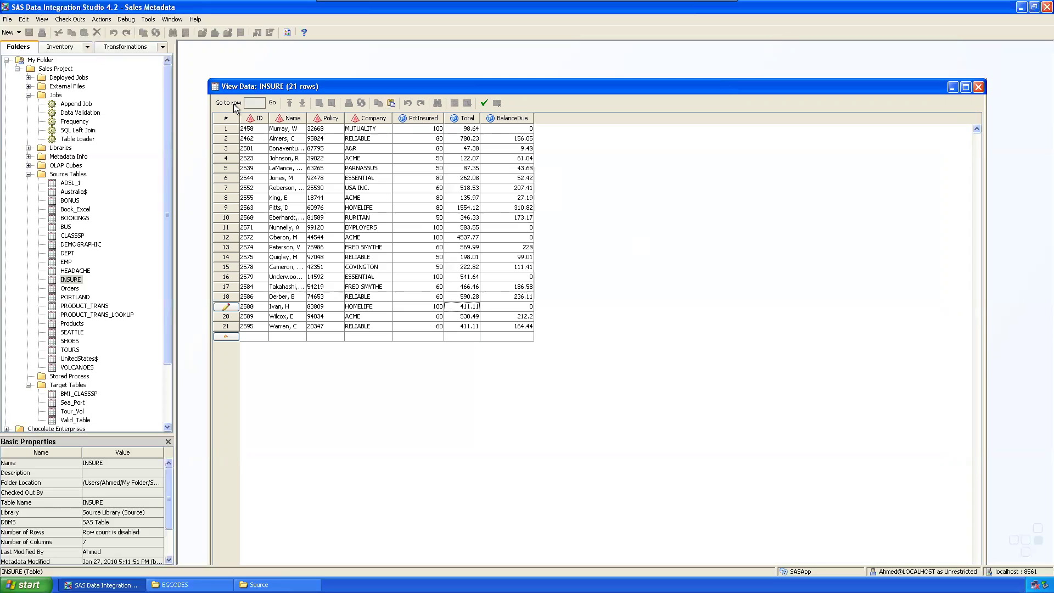
click(242, 307)
click(691, 309)
click(484, 103)
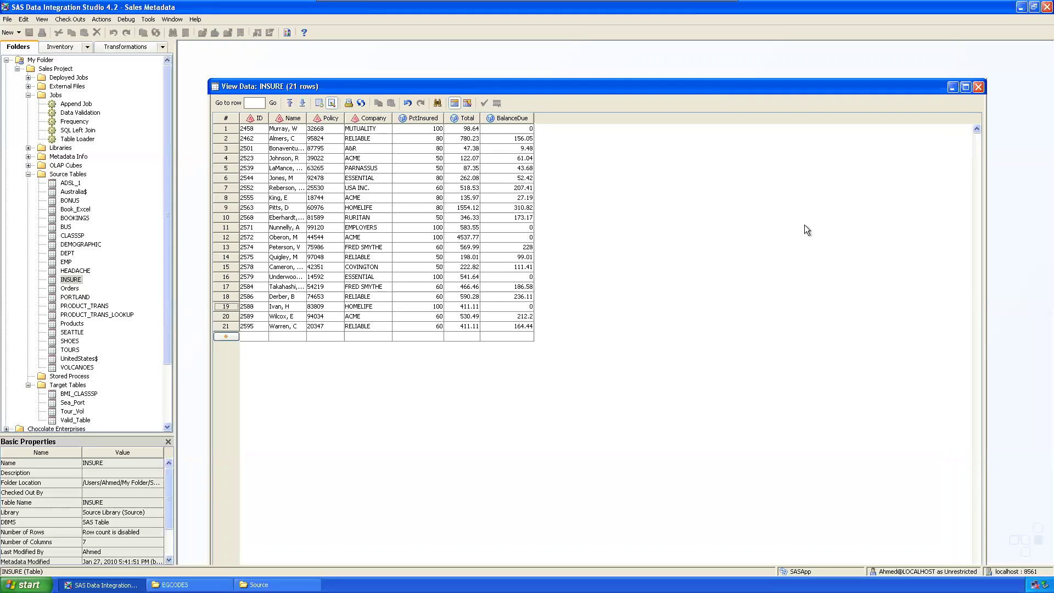
click(976, 90)
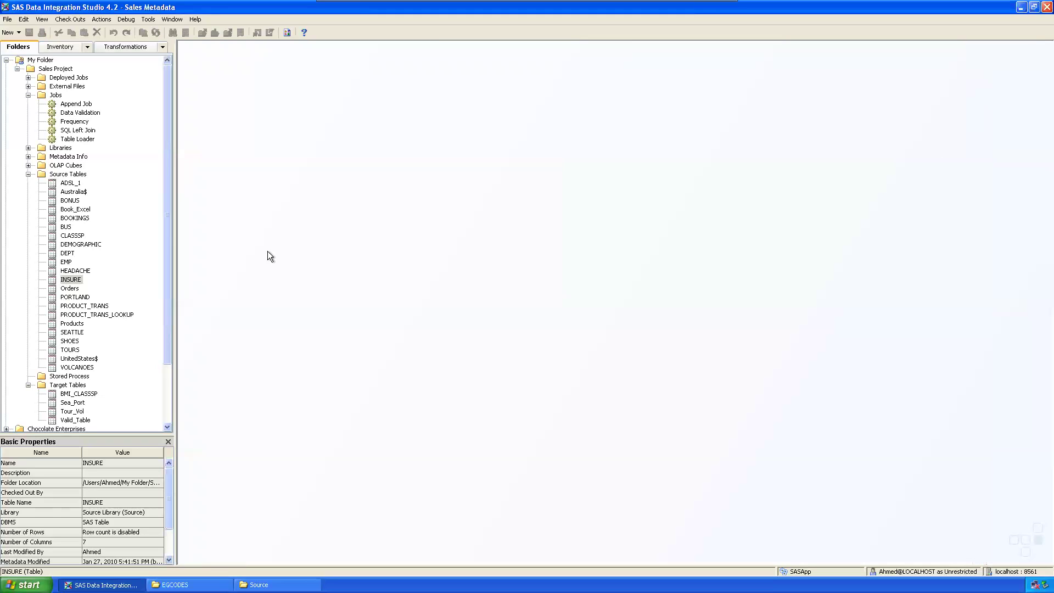
click(71, 279)
right_click(71, 280)
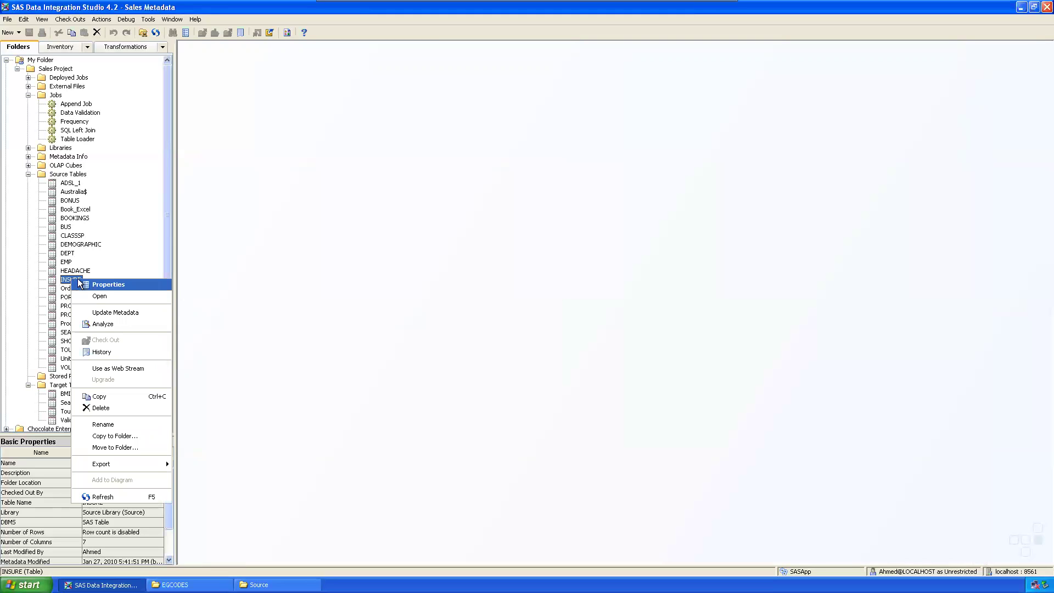
click(111, 296)
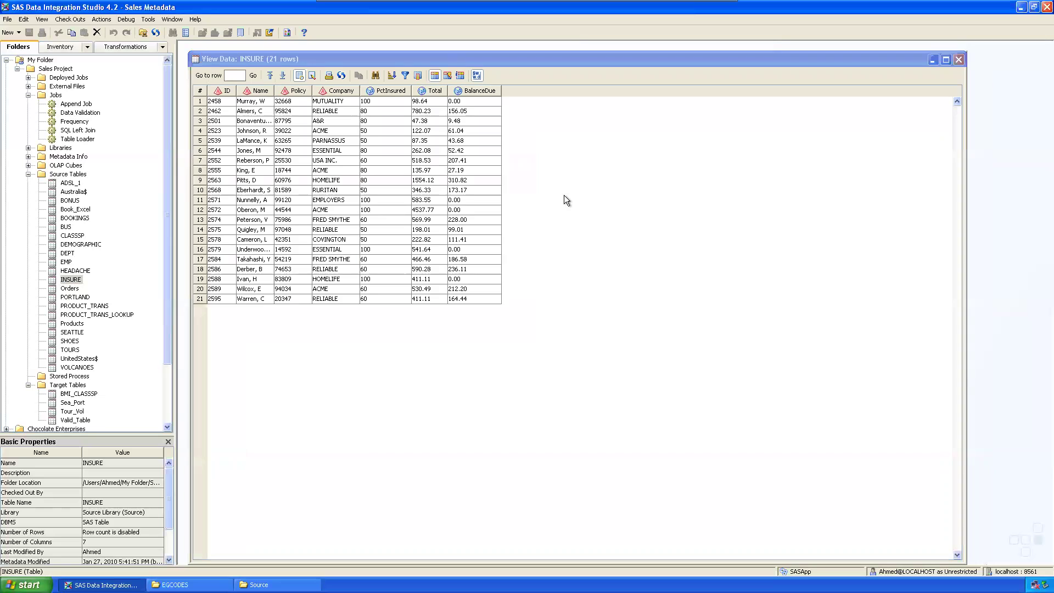
click(432, 90)
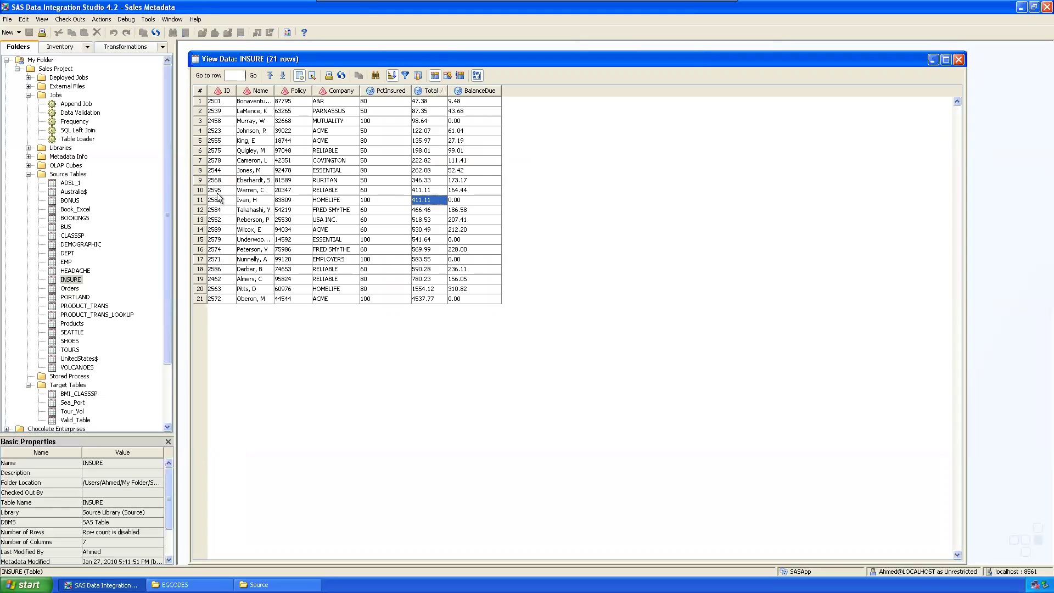
click(439, 197)
click(738, 250)
click(435, 91)
click(433, 89)
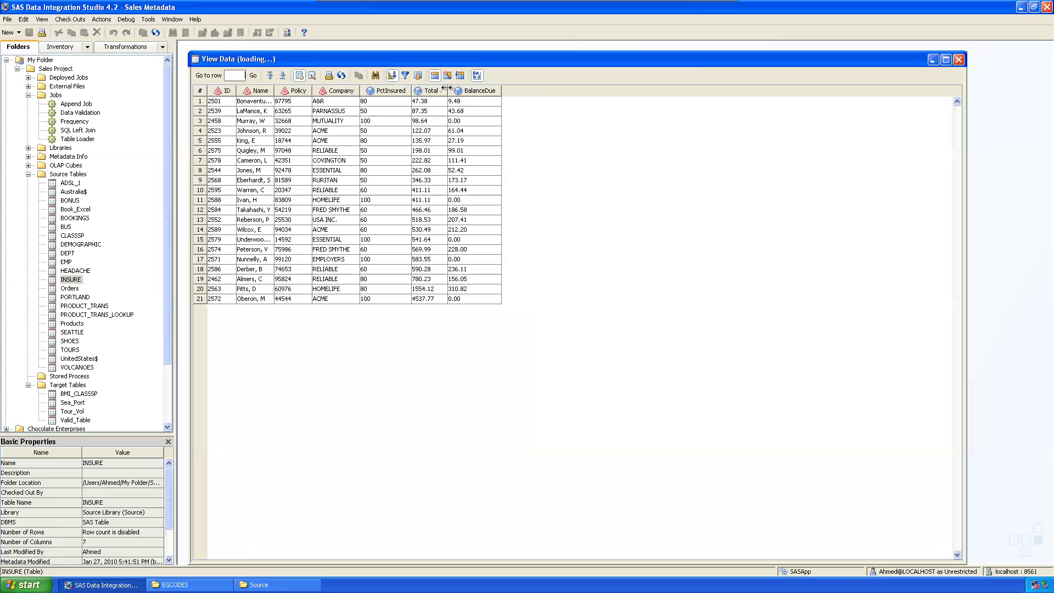
click(959, 59)
click(65, 176)
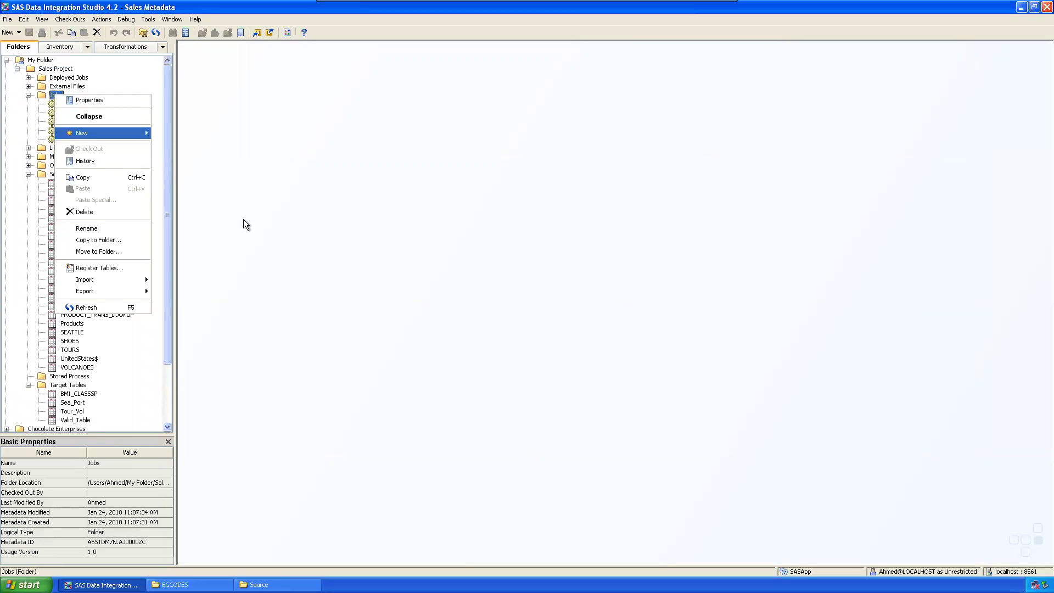
Step: Dismiss the Jobs menu and reopen INSURE's data from its context menu
click(393, 258)
click(258, 585)
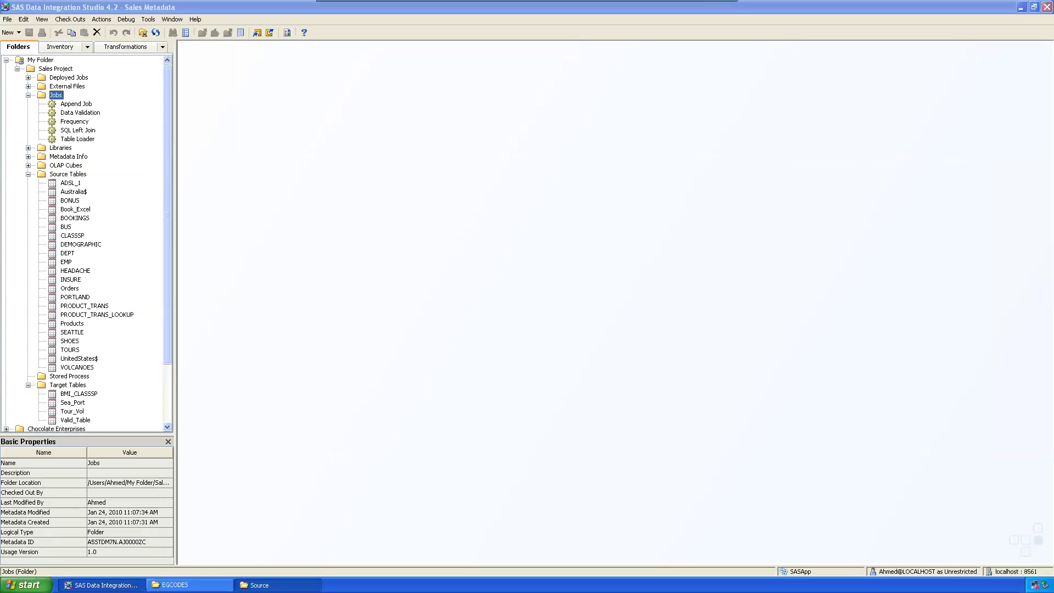
click(258, 584)
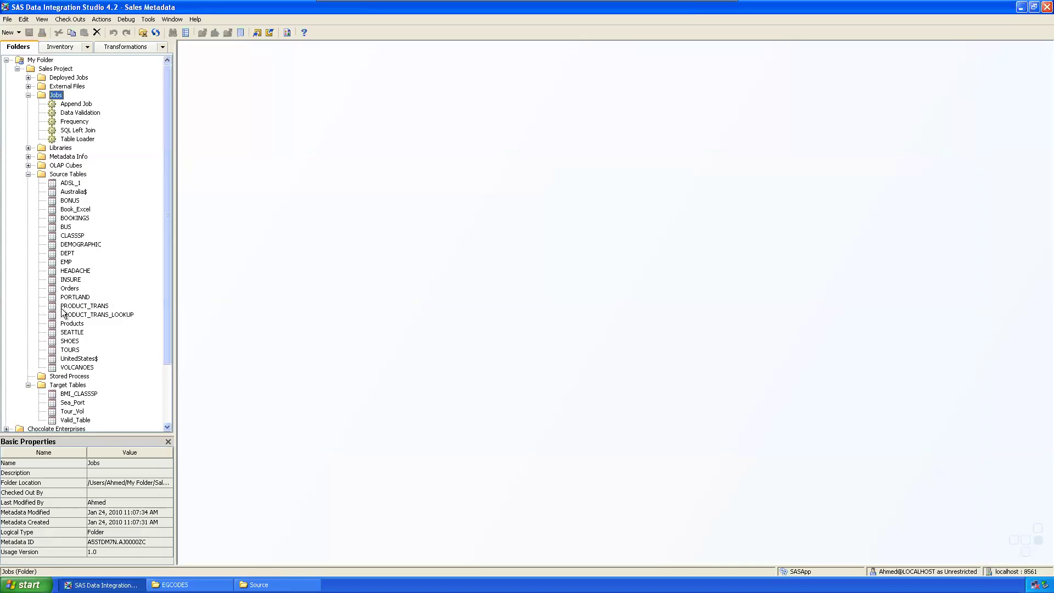
right_click(71, 279)
click(91, 295)
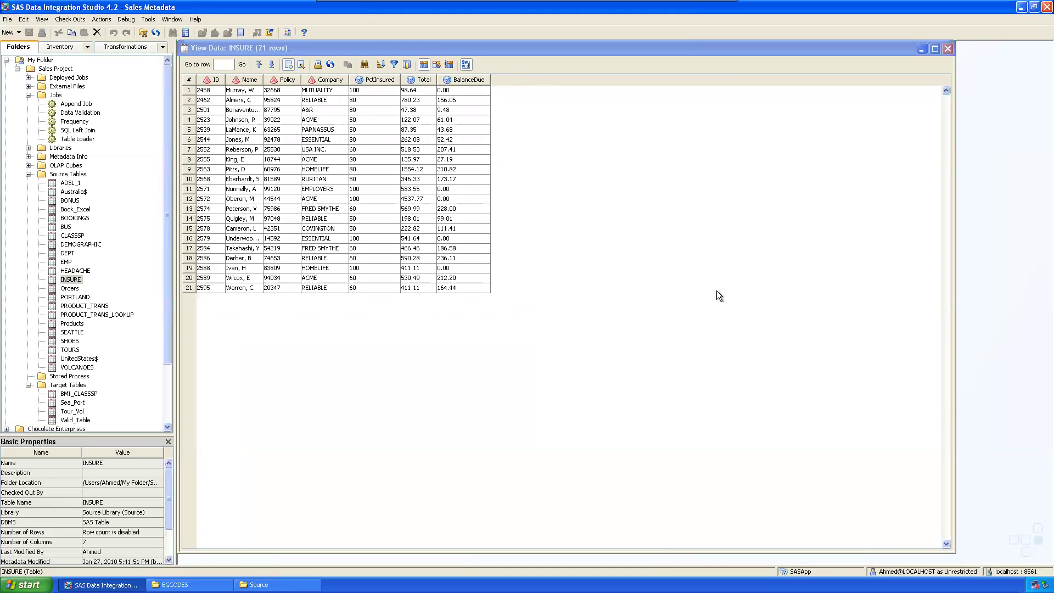
Step: Close the INSURE data view and select the Target Tables folder
click(948, 49)
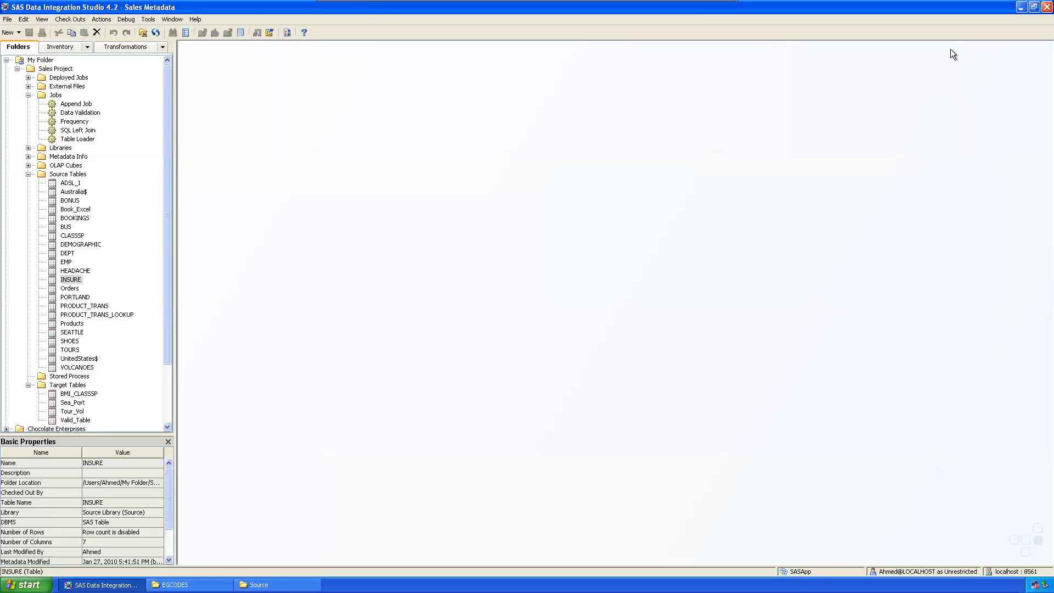
click(54, 96)
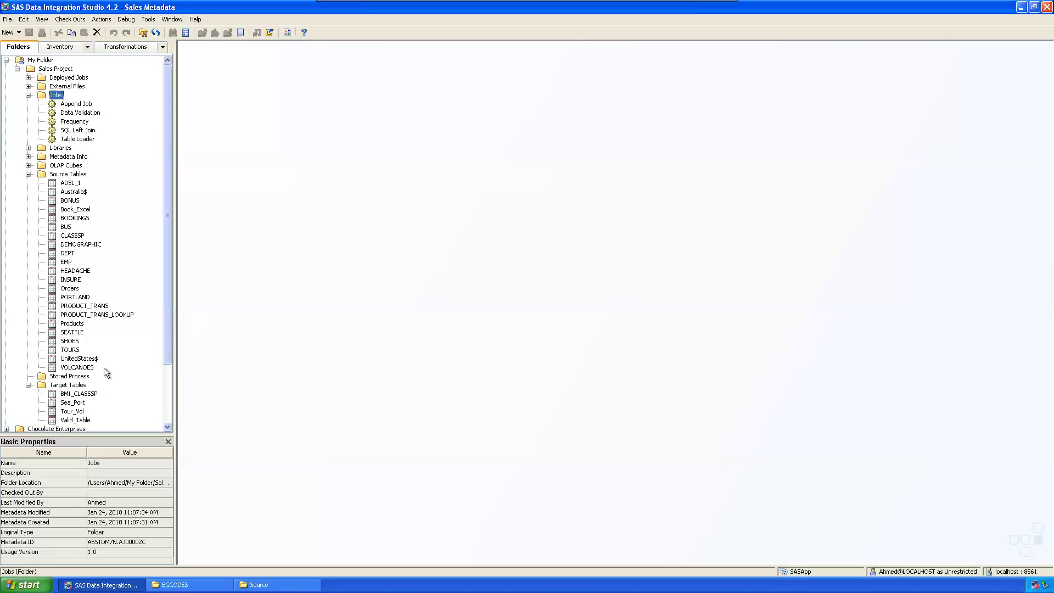
click(60, 386)
Step: Start a new table in Target Tables named Insure_Rank and choose its library
right_click(60, 386)
mouse_move(93, 396)
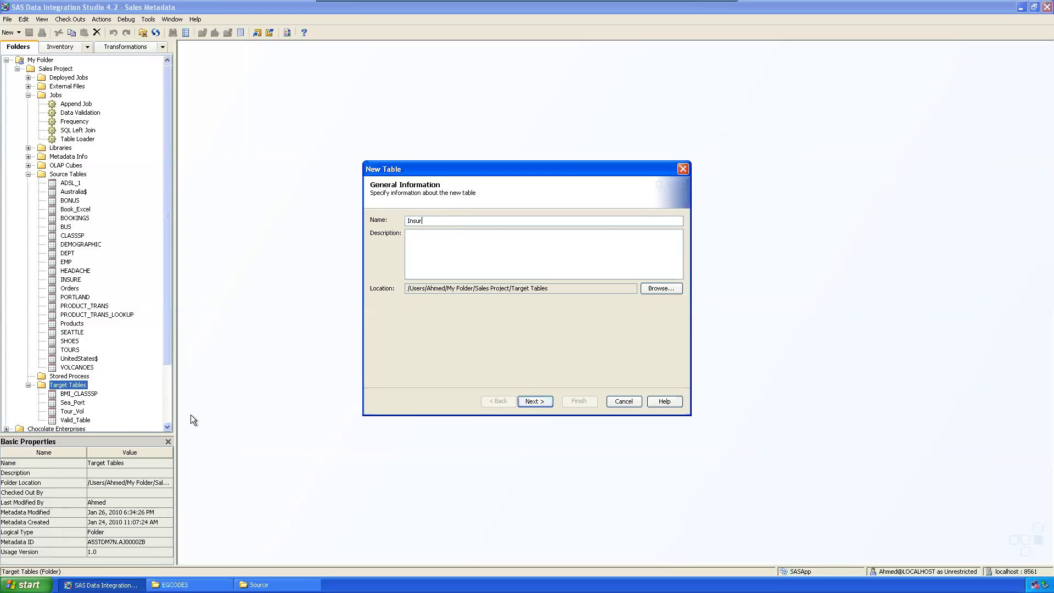
text(e_Tank)
key(Return)
click(609, 236)
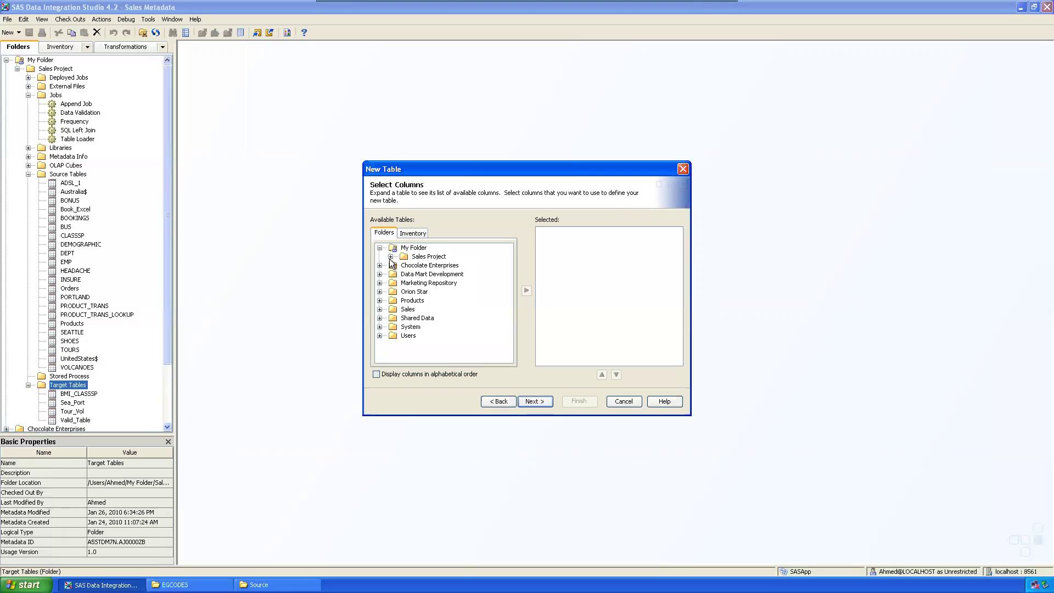
Step: Add the ID, Name and Total columns from INSURE to the new table
click(390, 256)
click(401, 318)
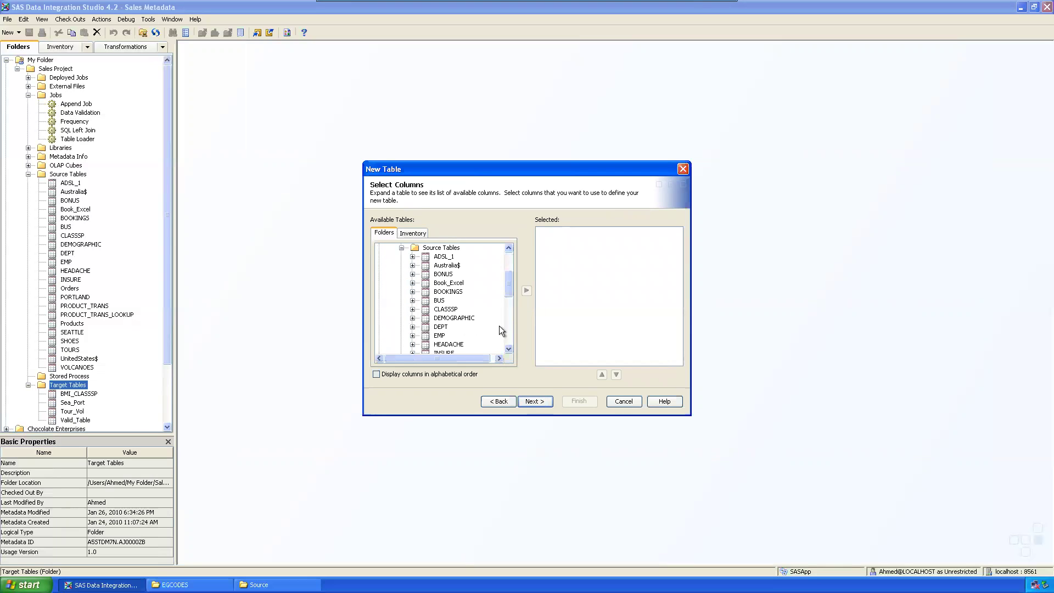
drag(506, 288, 509, 308)
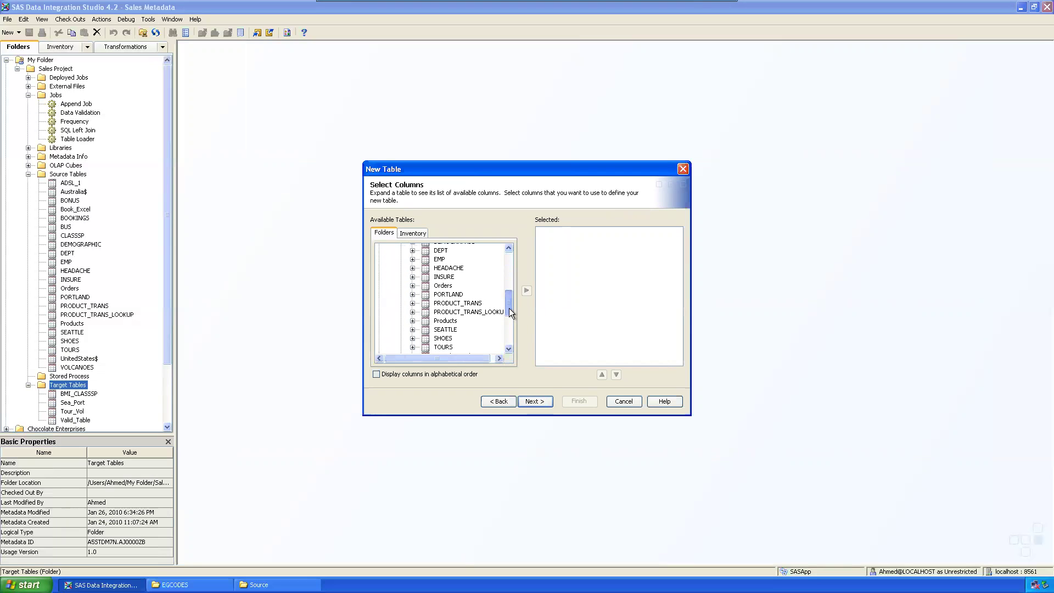
click(436, 275)
click(413, 275)
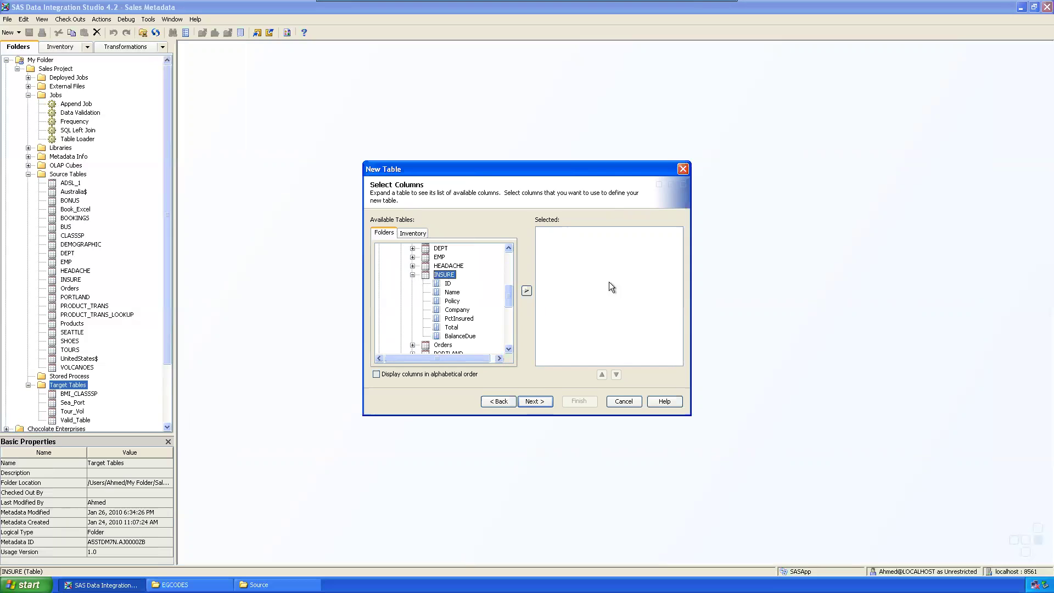
click(448, 283)
ctrl+click(451, 292)
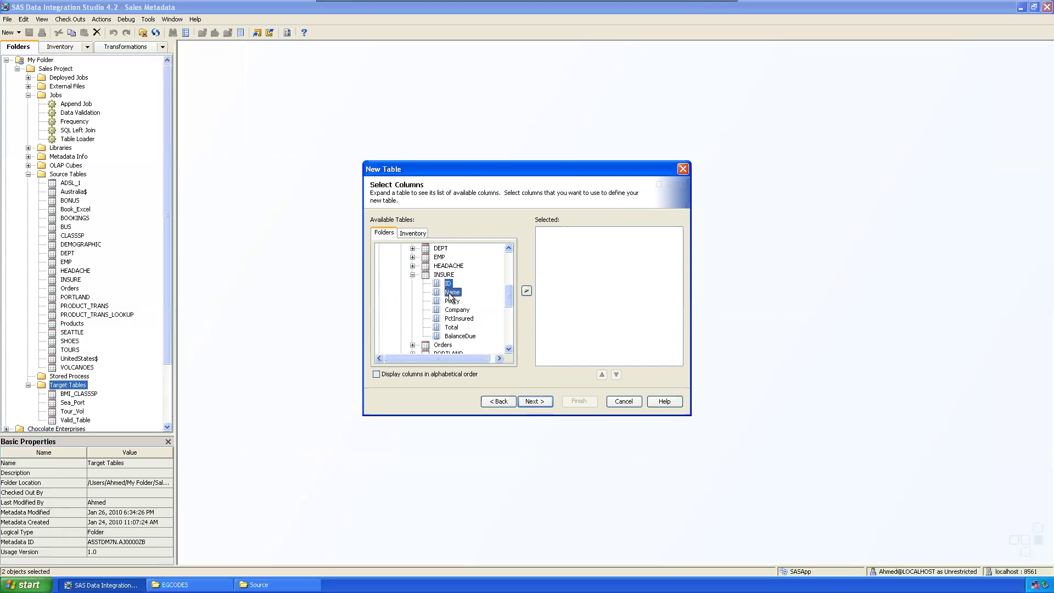
shift+click(454, 328)
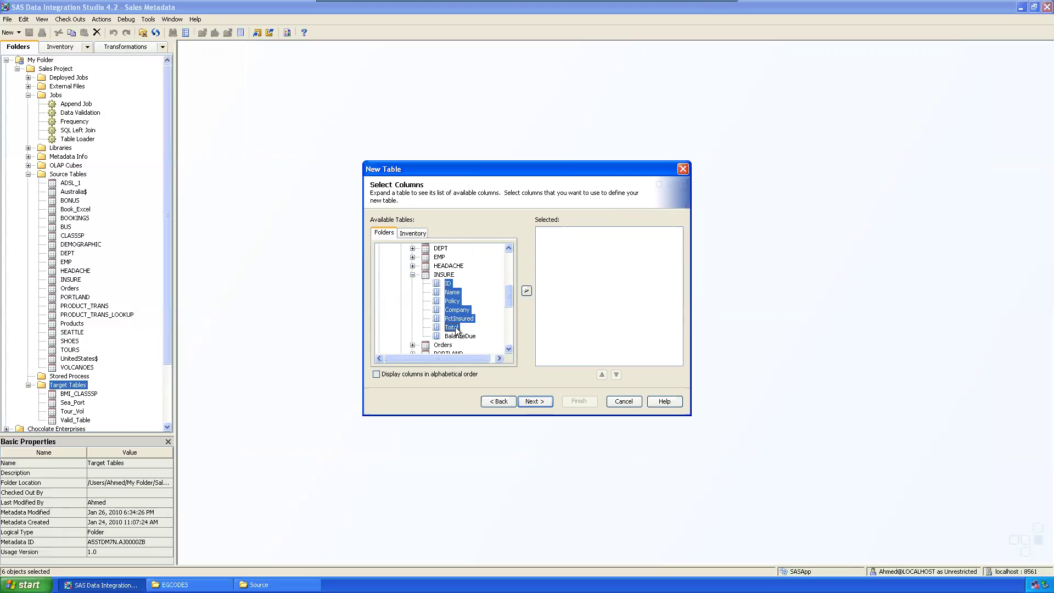
ctrl+click(452, 292)
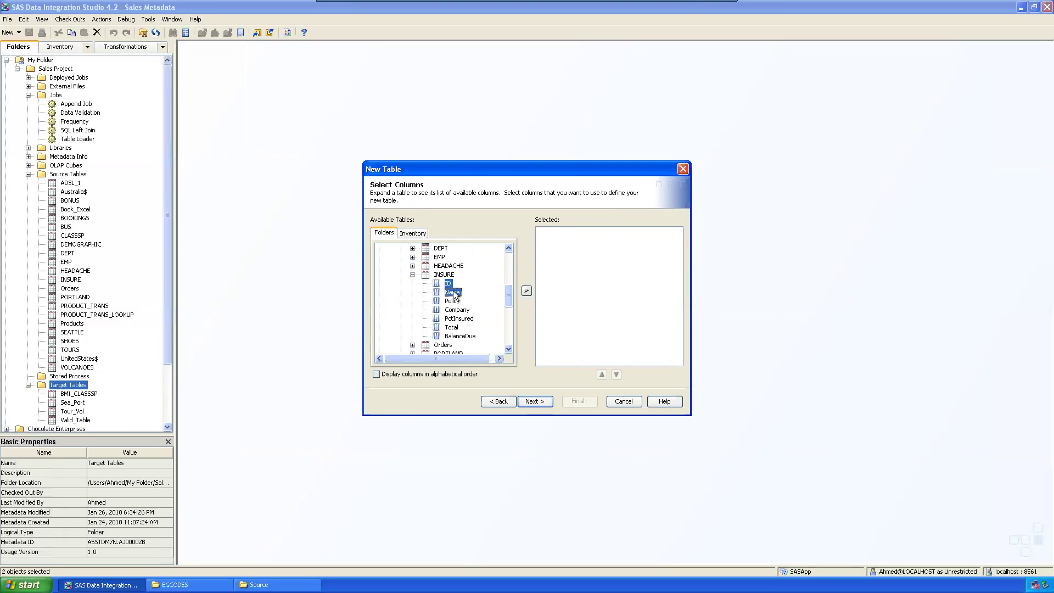
ctrl+click(464, 328)
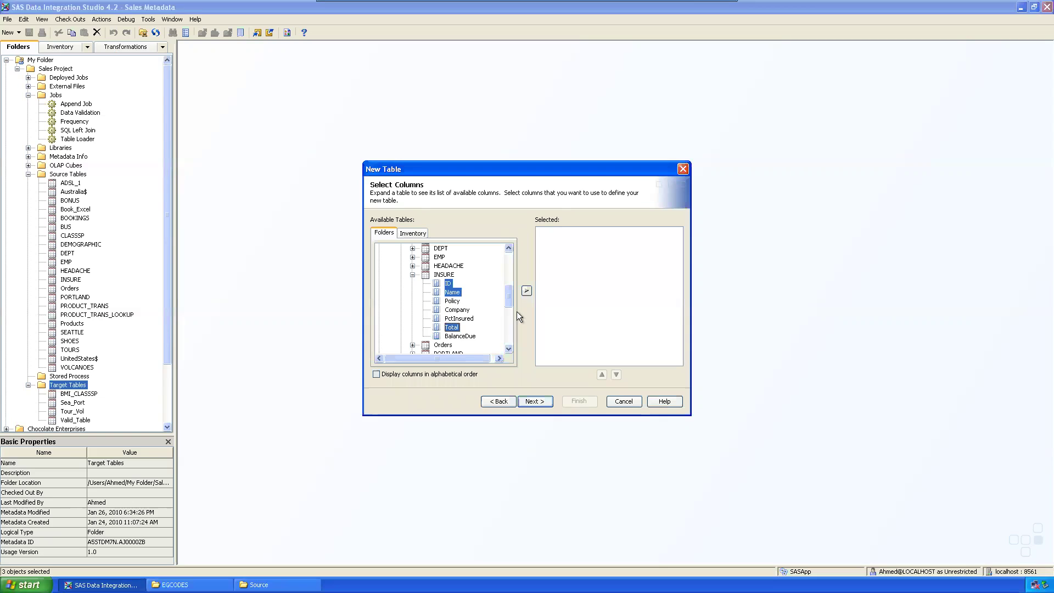
click(526, 292)
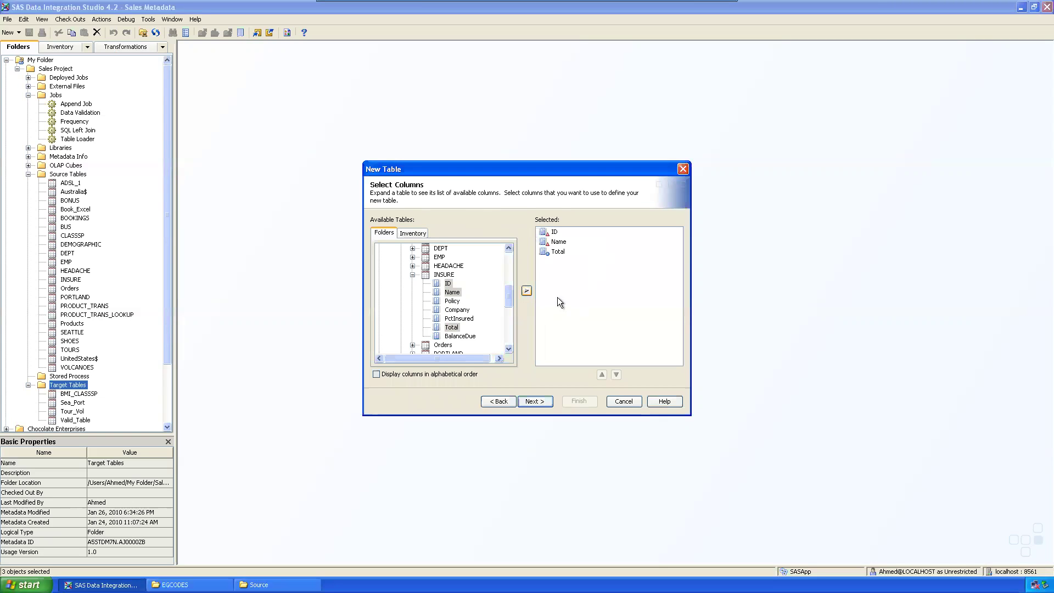
Step: Add a numeric column named Rank to Insure_Rank
click(531, 403)
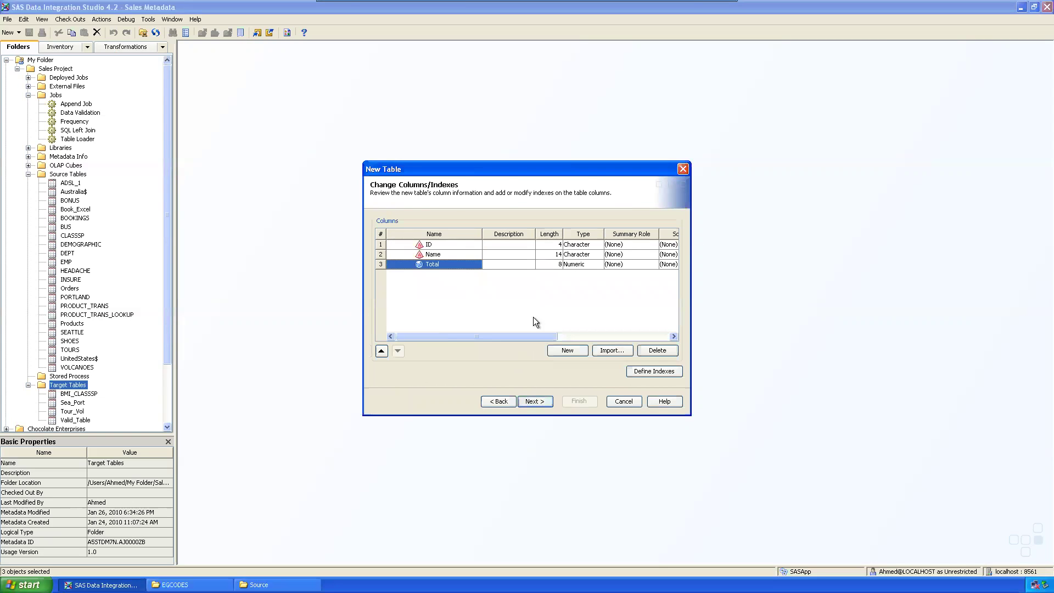
click(565, 350)
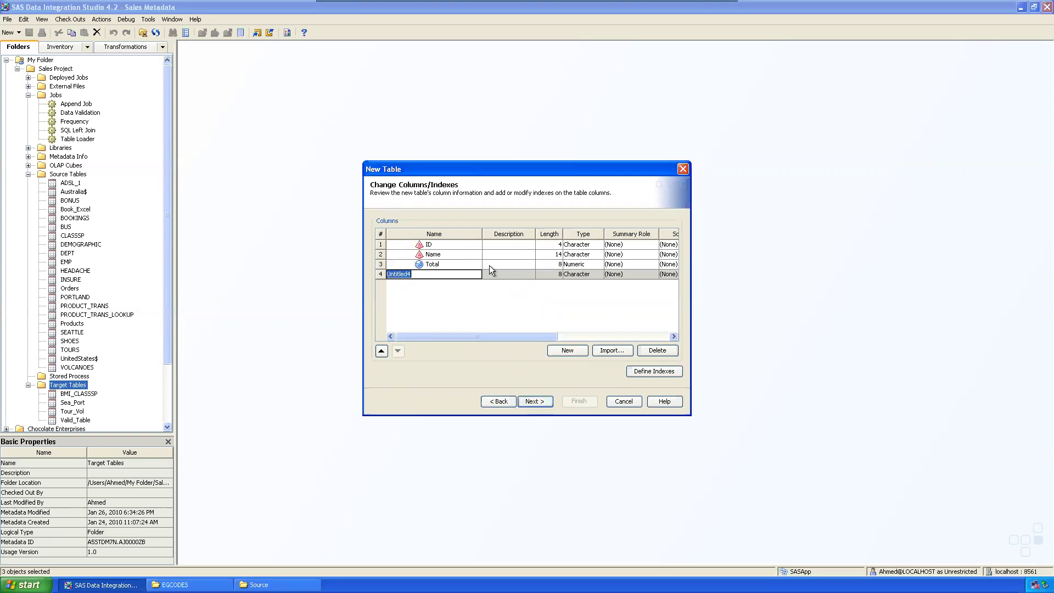
text(Rank)
click(607, 271)
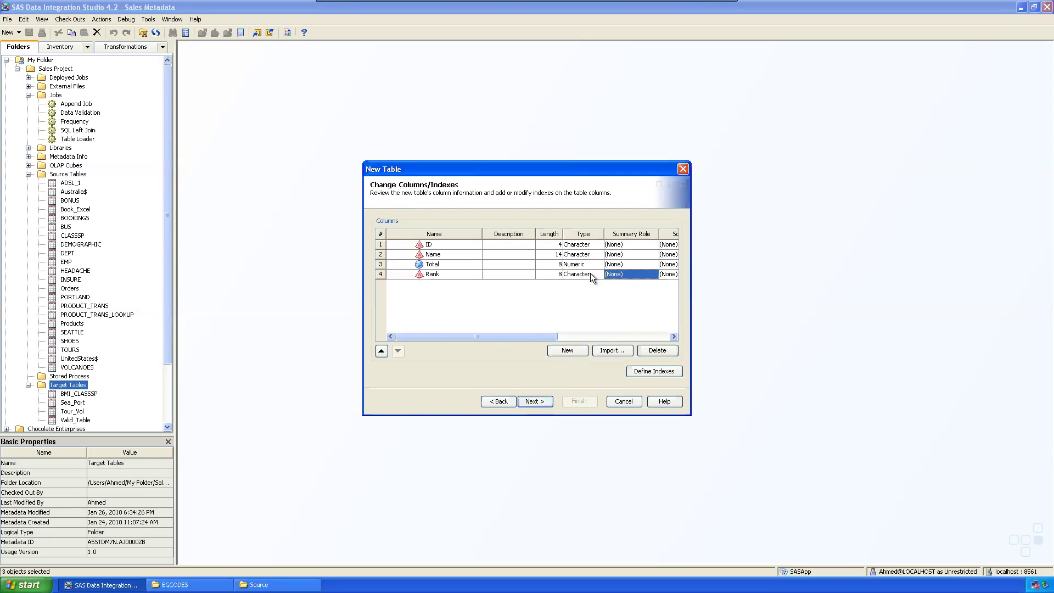
click(594, 270)
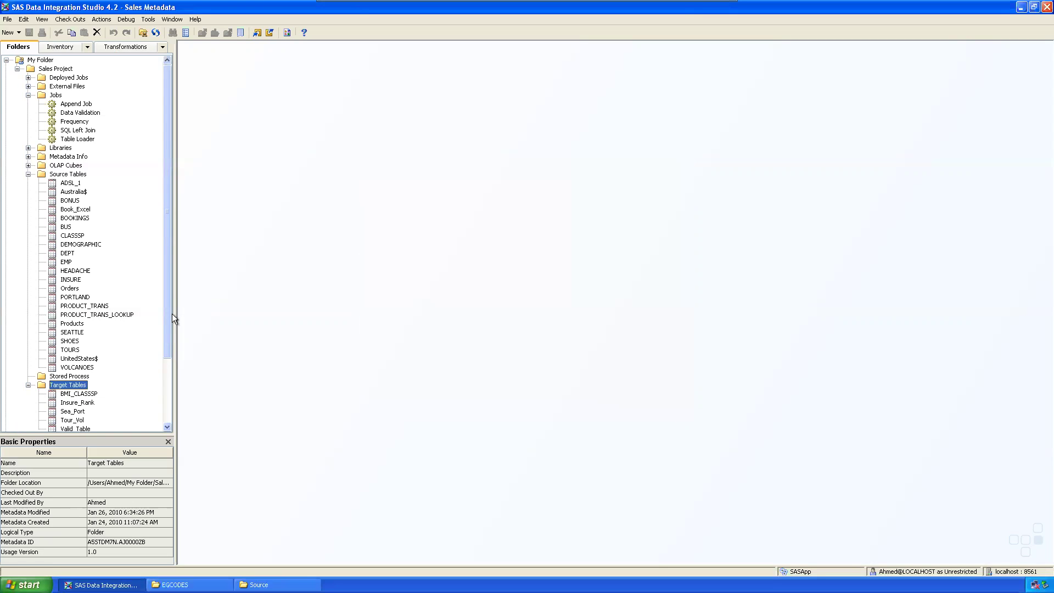
Step: Create a new job 'Ranking Job' in the Jobs folder and drop the INSURE table onto its diagram
click(56, 96)
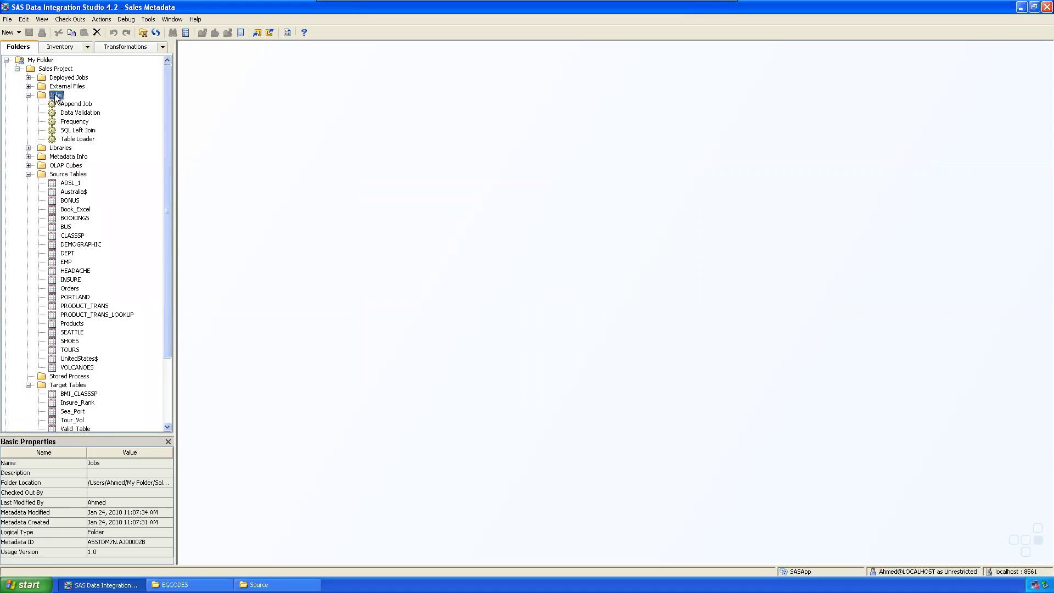
right_click(56, 96)
mouse_move(123, 137)
click(192, 140)
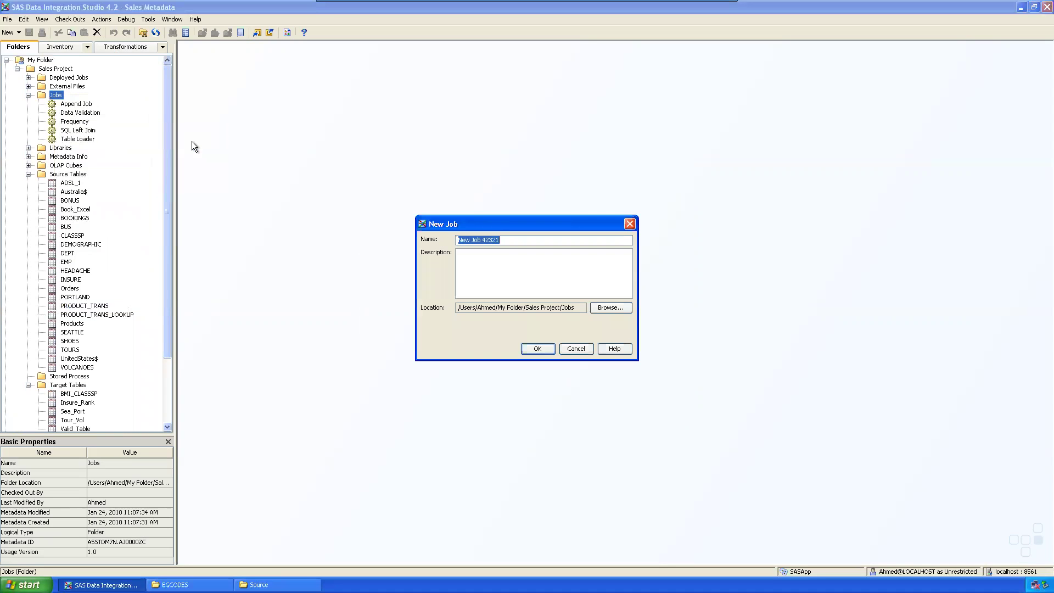
text(Ranking Job)
key(Return)
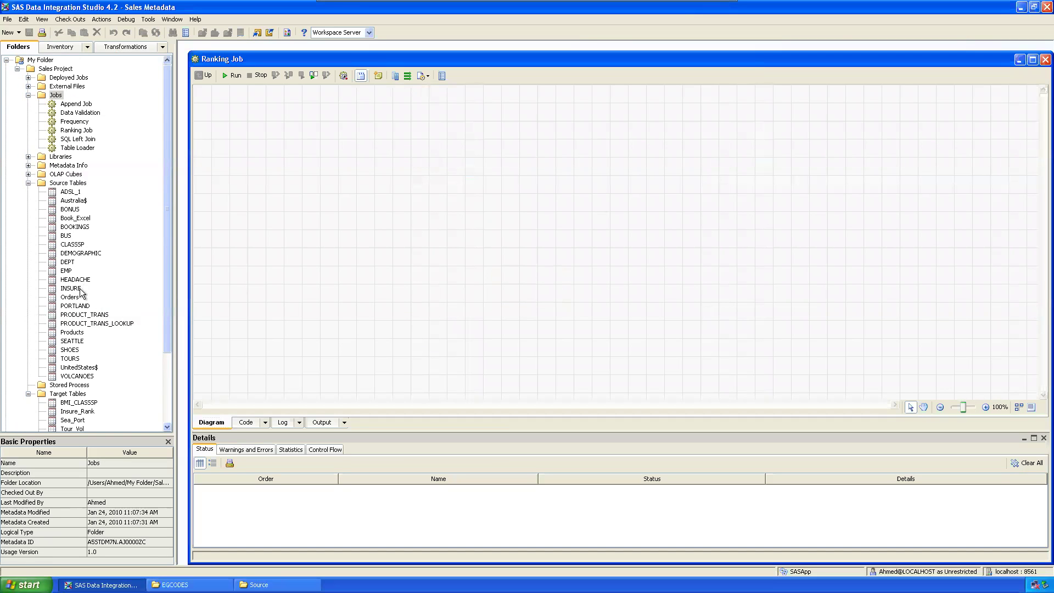
drag(71, 288, 439, 144)
Step: Add a Data > Rank transformation beneath INSURE, using INSURE as its input
click(118, 48)
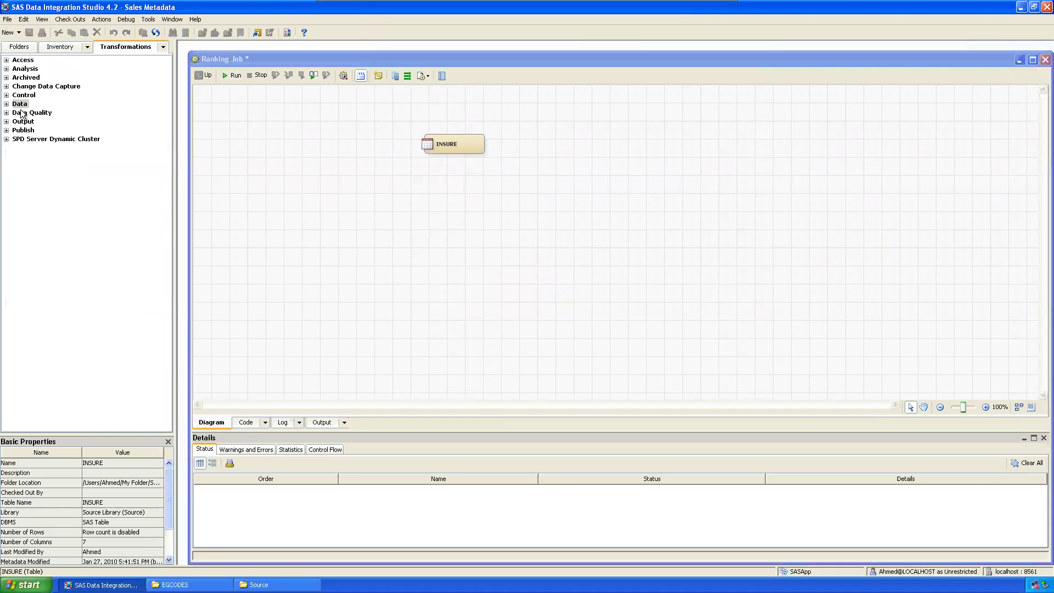
double_click(22, 105)
drag(43, 174, 448, 202)
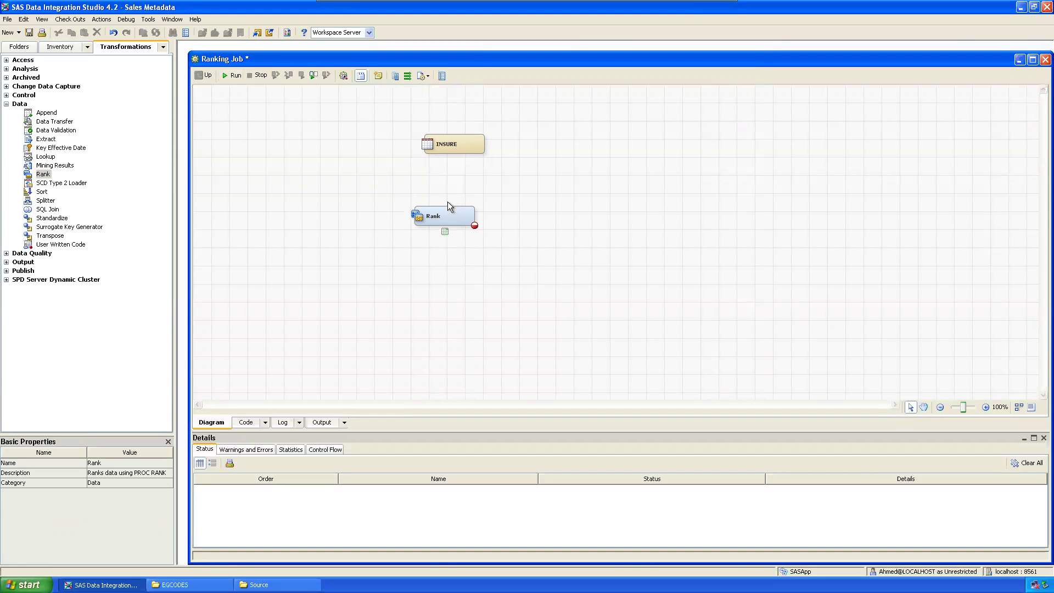
mouse_move(448, 206)
mouse_down()
mouse_move(457, 166)
mouse_move(459, 177)
mouse_up()
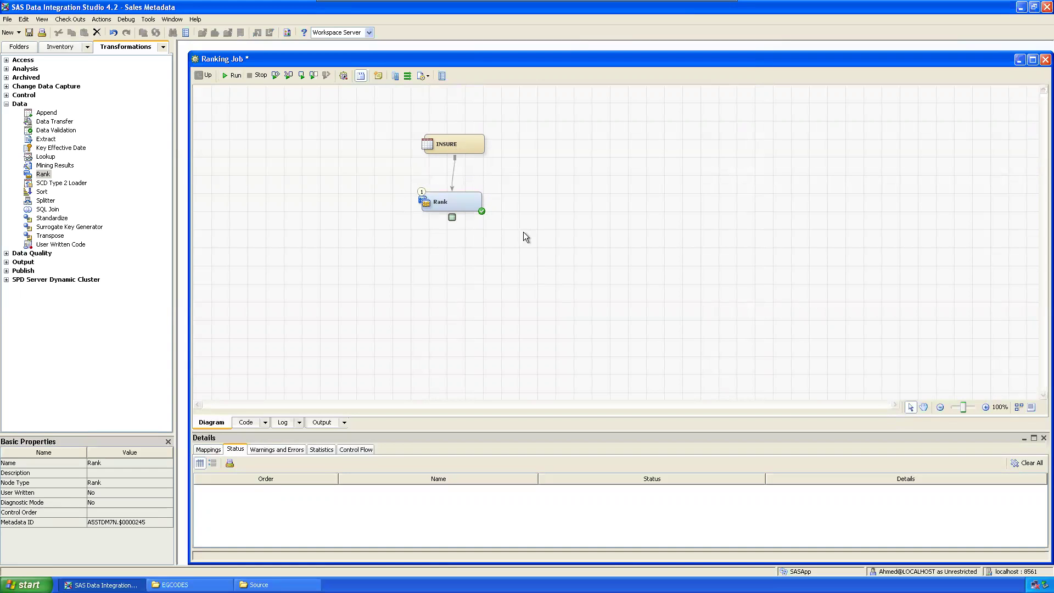
click(454, 144)
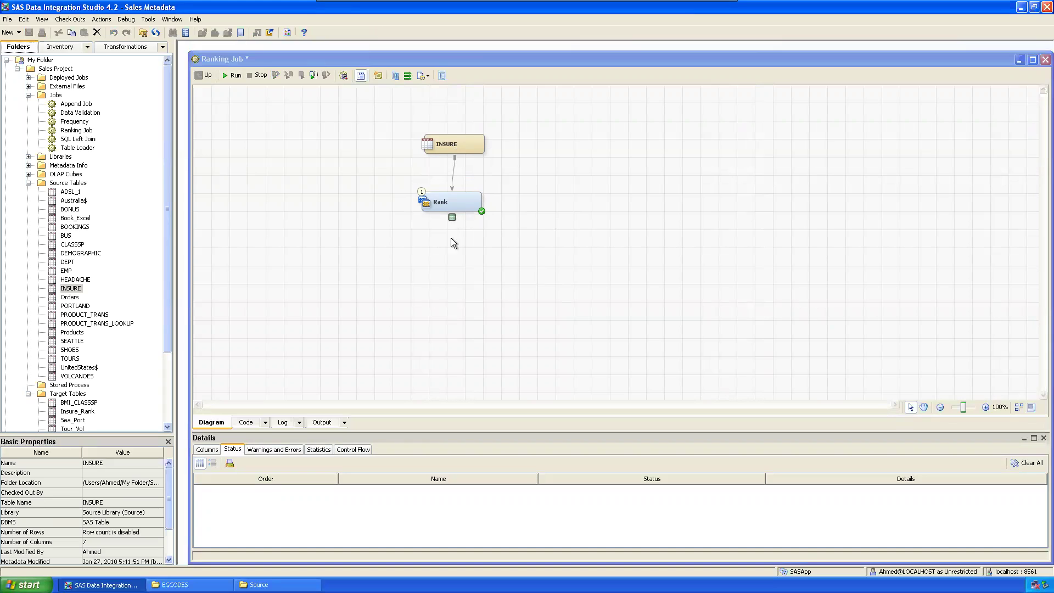
drag(451, 201, 455, 201)
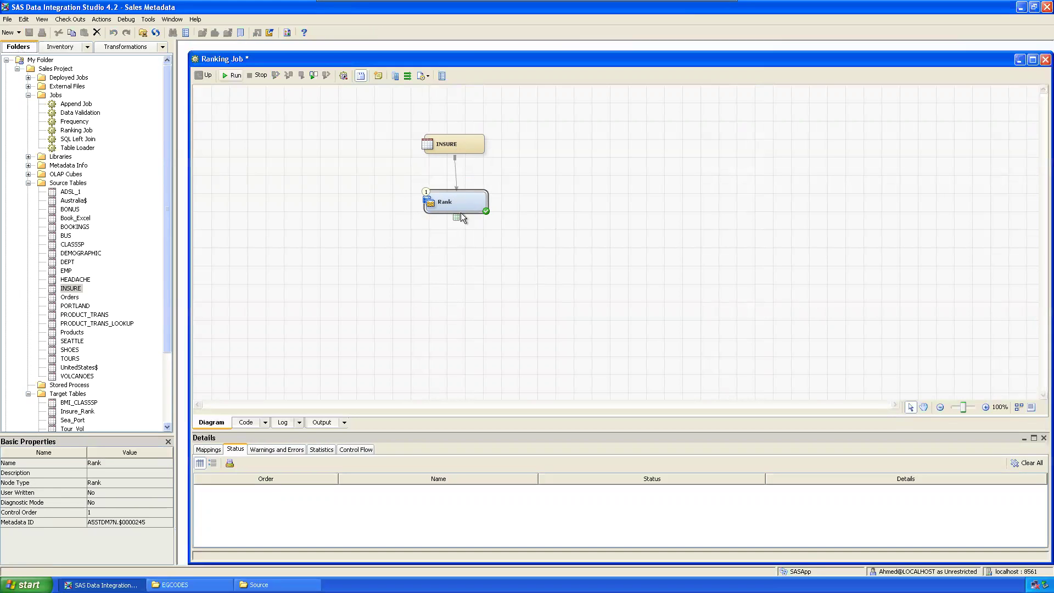
Step: Add an Access > Table Loader below Rank and connect Rank's output table to it
click(124, 48)
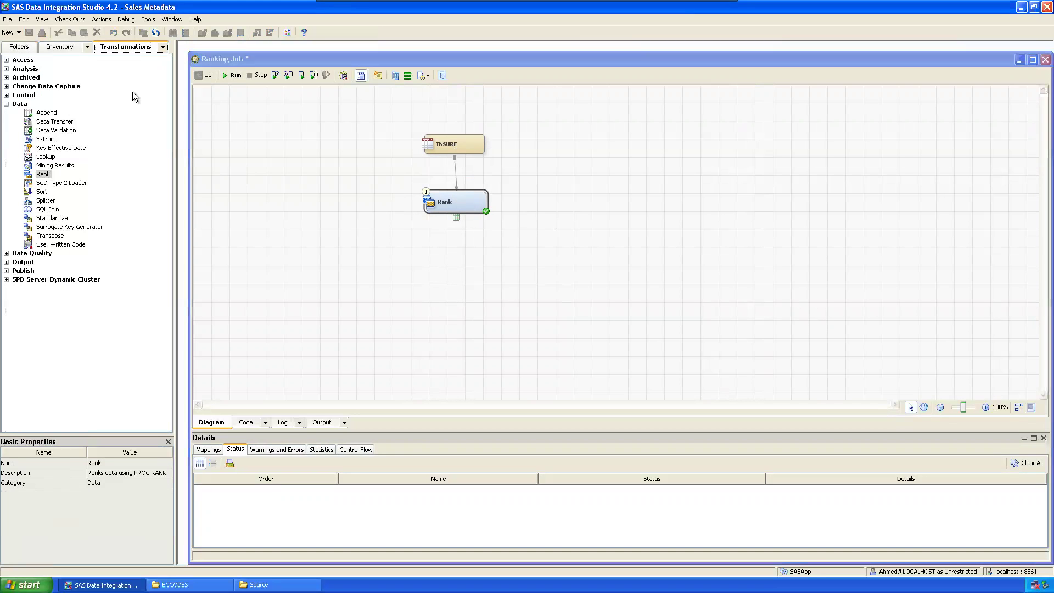
click(7, 60)
drag(52, 124, 446, 248)
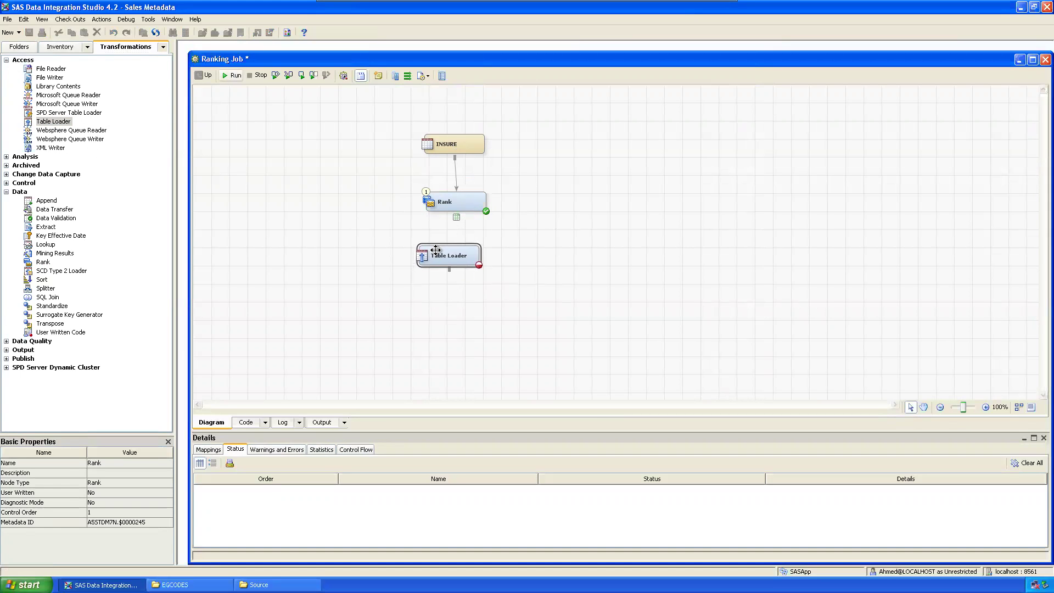
click(456, 217)
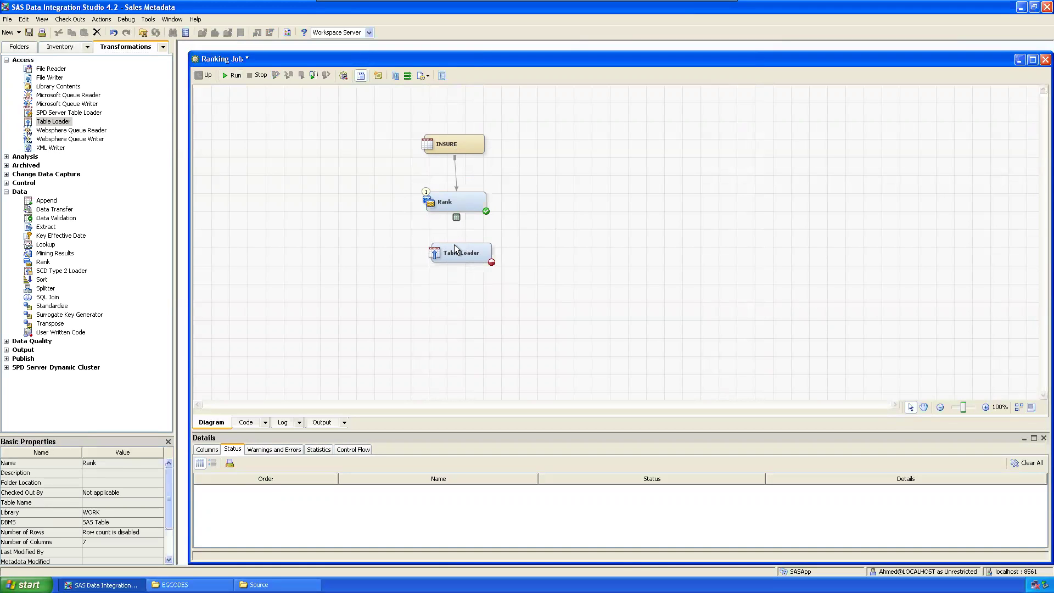
drag(453, 245, 458, 228)
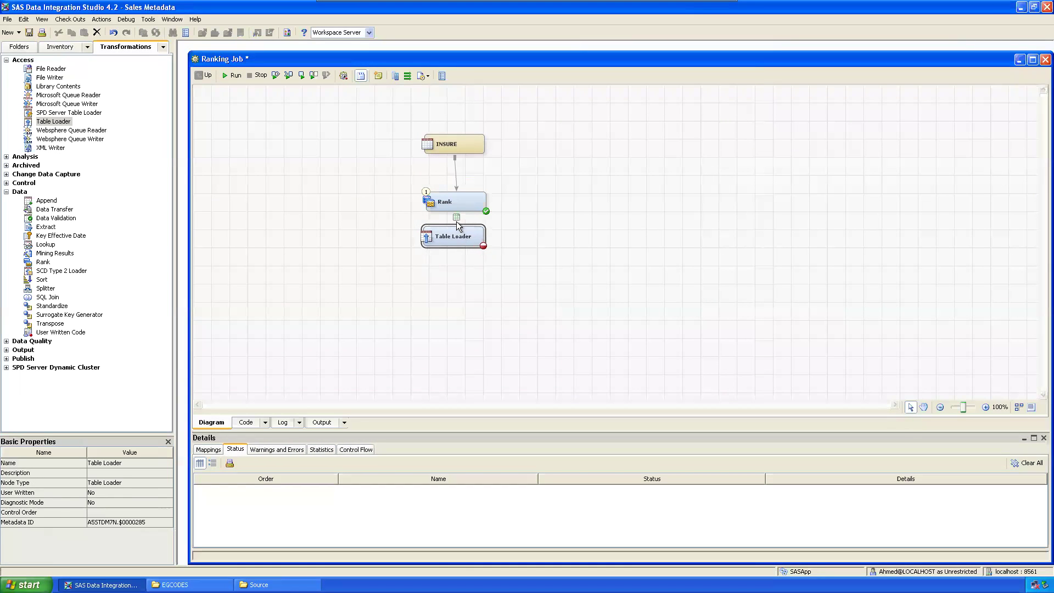
click(456, 216)
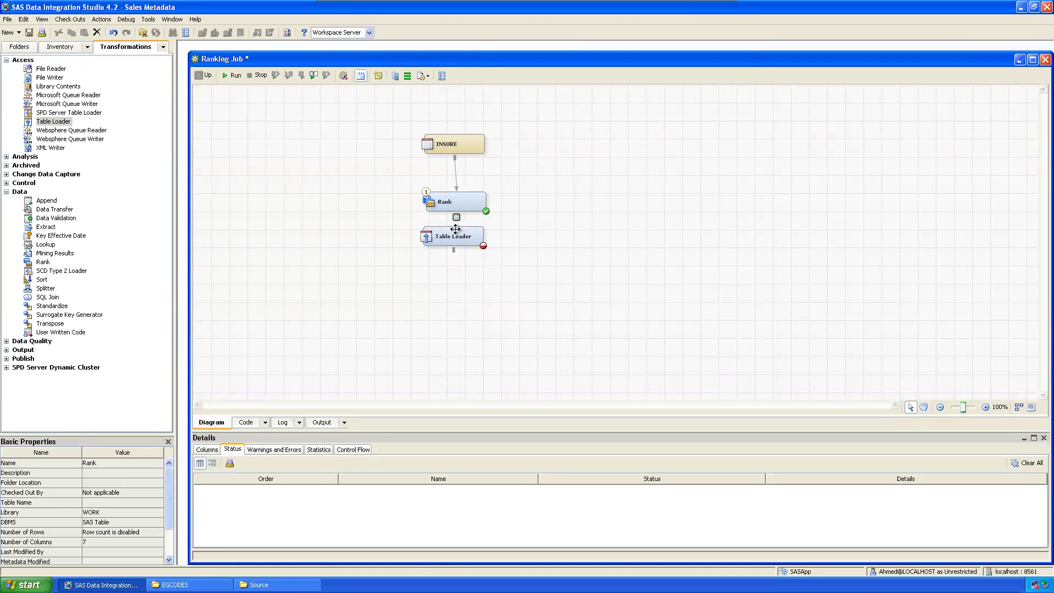
drag(456, 227, 460, 241)
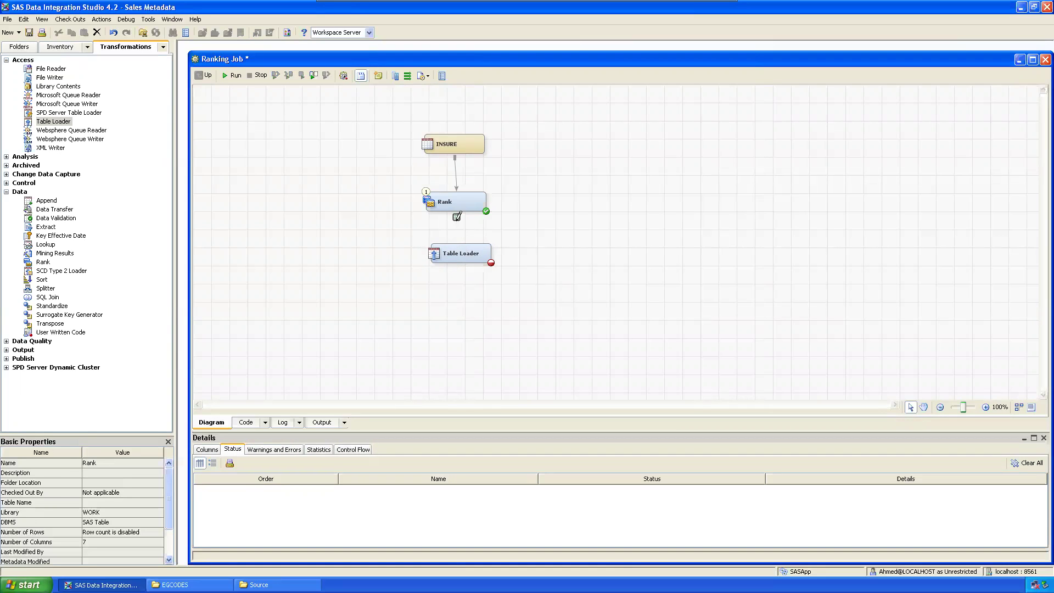
drag(457, 215, 465, 250)
click(470, 252)
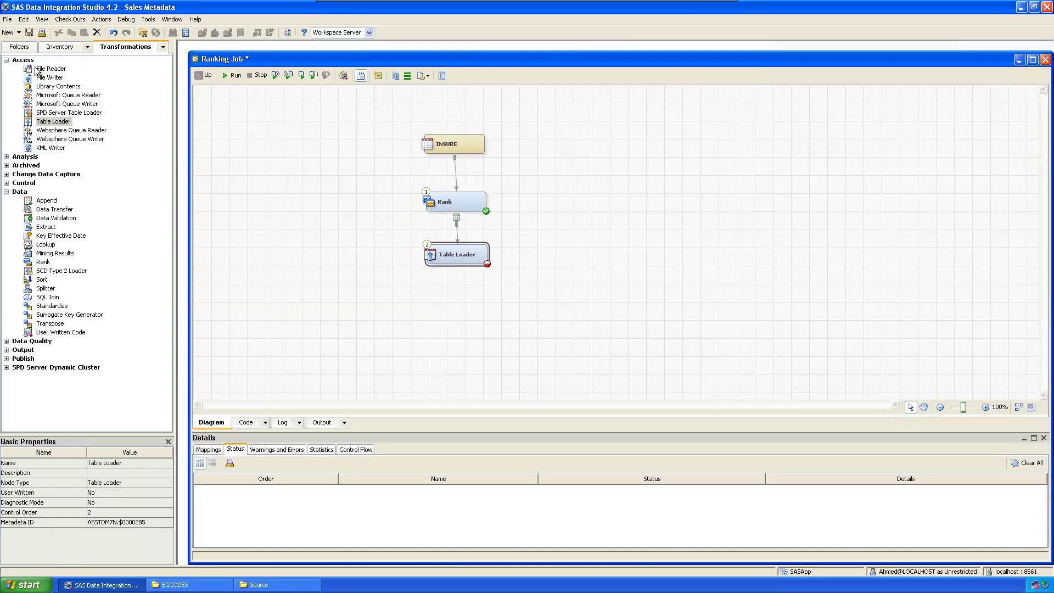
Step: Place the Insure_Rank target table below the Table Loader and connect the loader to it
click(19, 47)
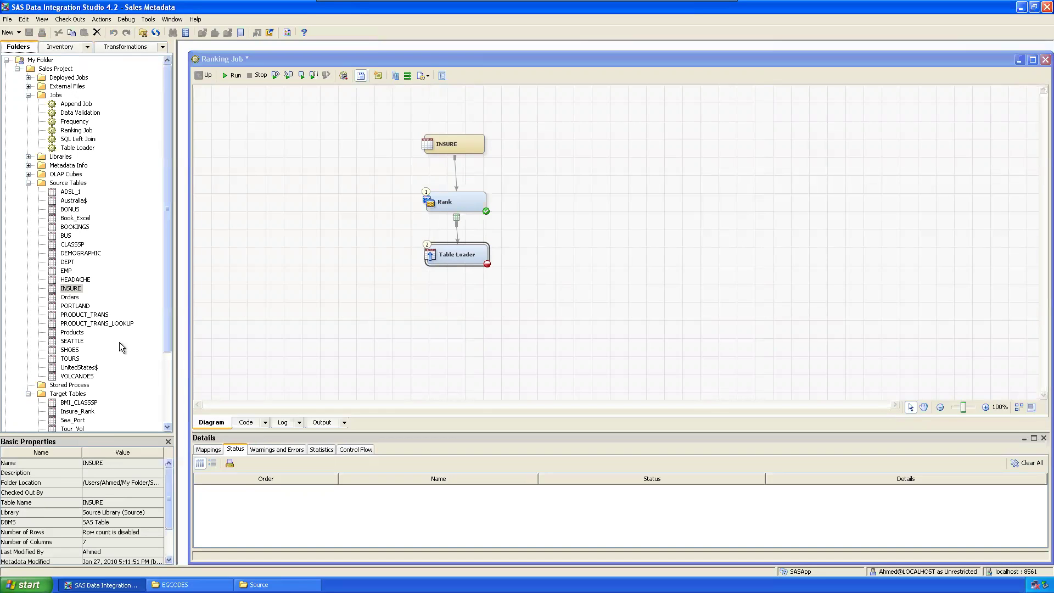
scroll(165, 344, down, 1)
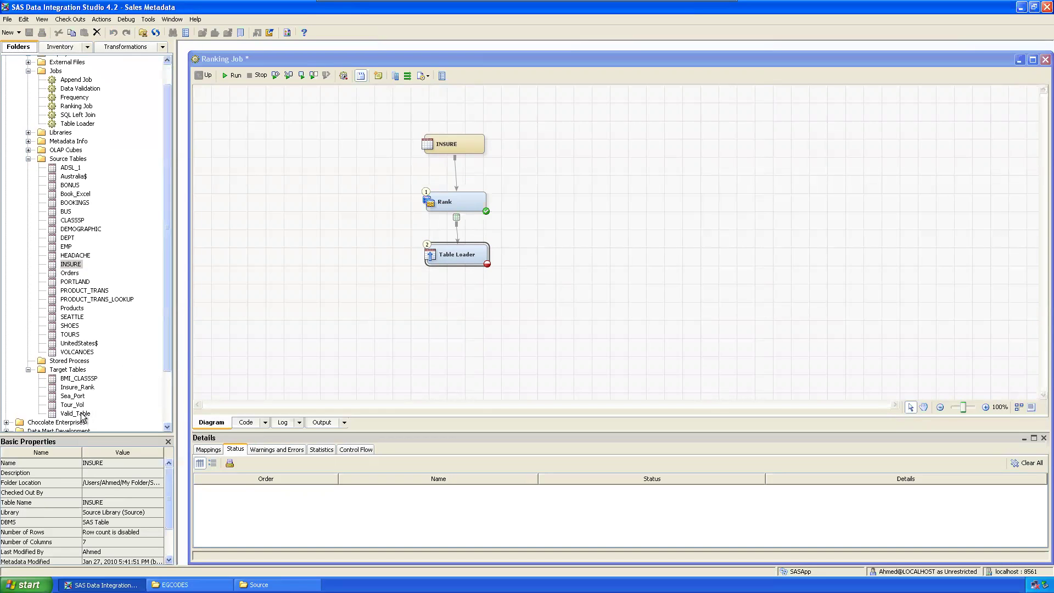
drag(79, 389, 404, 328)
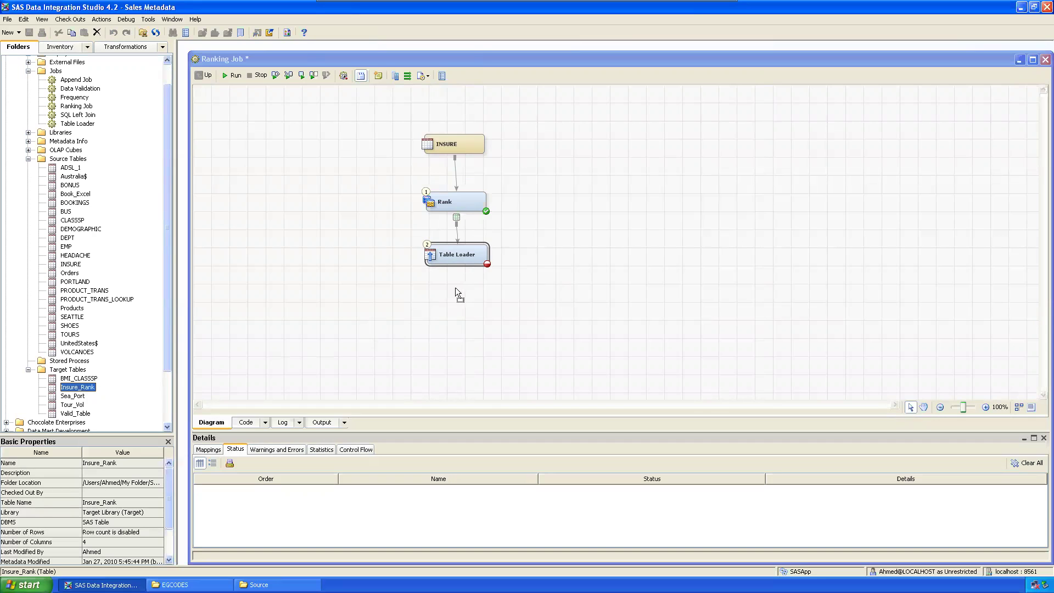
drag(447, 298, 448, 302)
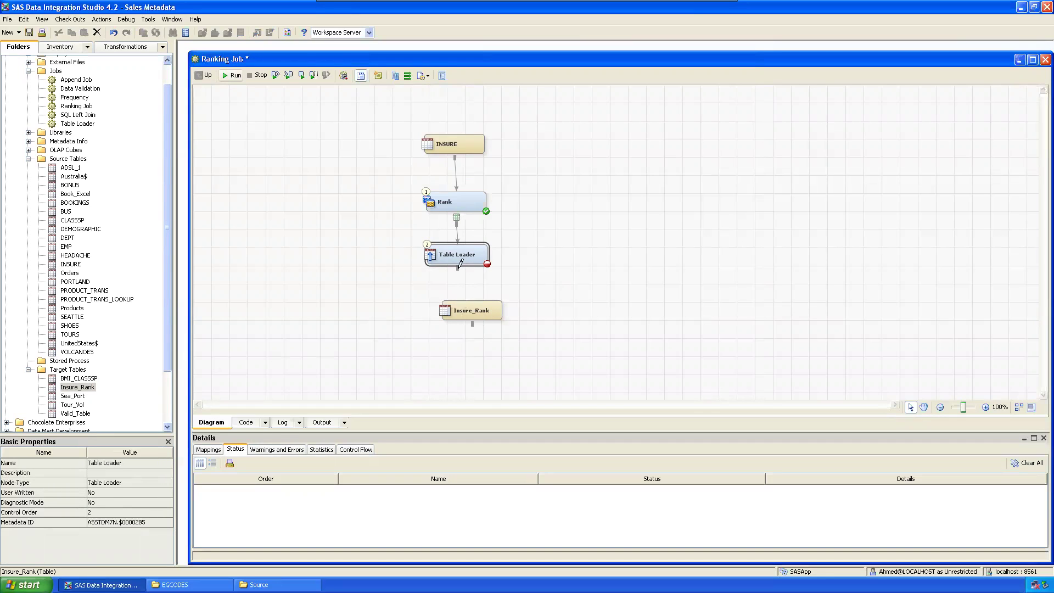
drag(459, 266, 472, 310)
Step: Auto-arrange the flow vertically, maximize the job diagram, and save Ranking Job
click(1021, 409)
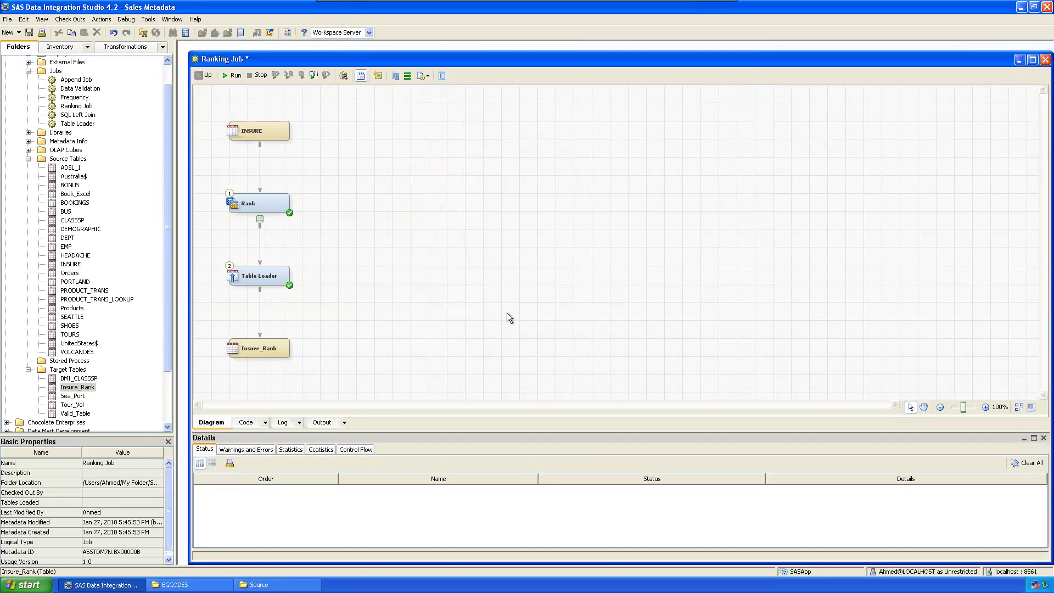
double_click(317, 59)
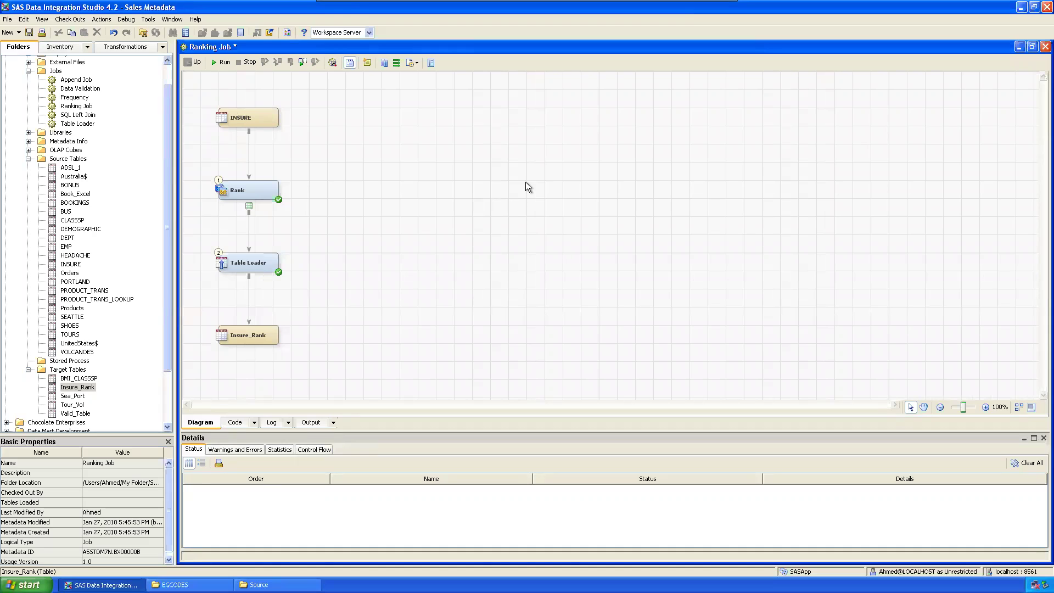
click(29, 32)
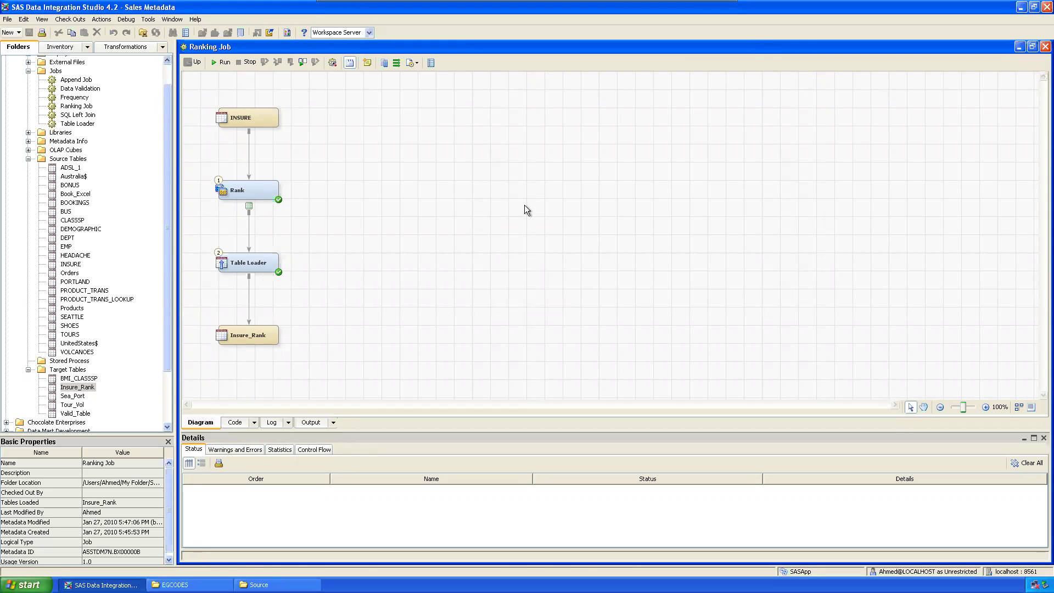
Step: In the Rank properties' Rank Variable Columns, move Total into Selected source columns, then close
click(244, 115)
click(245, 190)
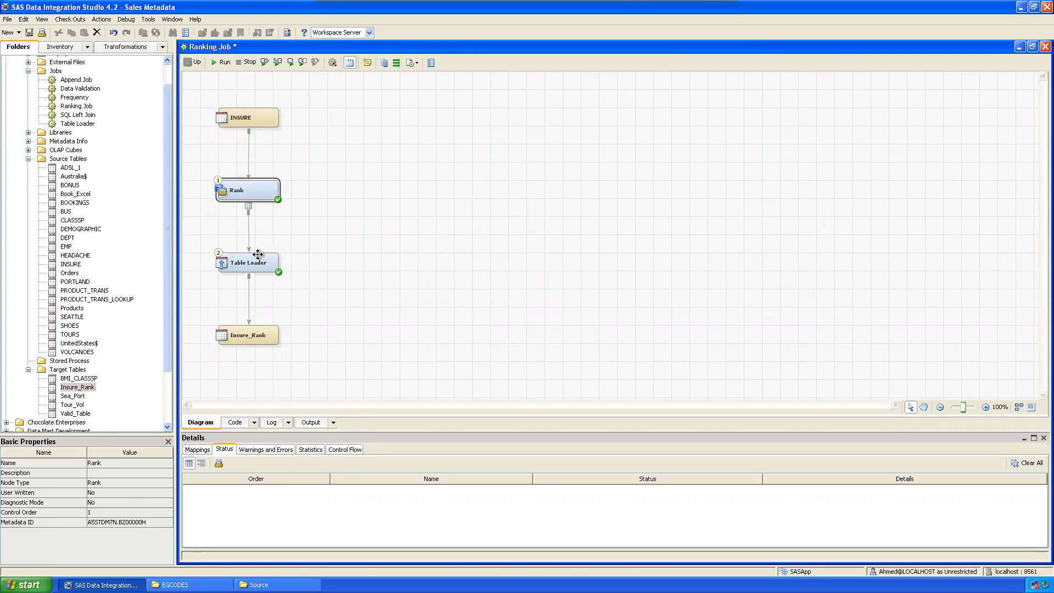
right_click(245, 187)
click(259, 192)
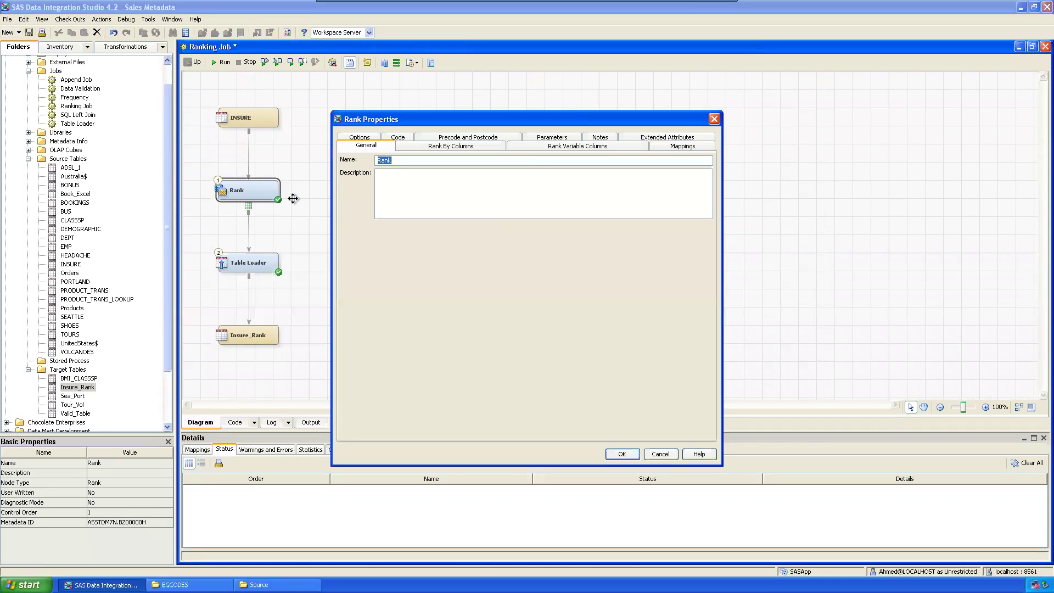
click(449, 146)
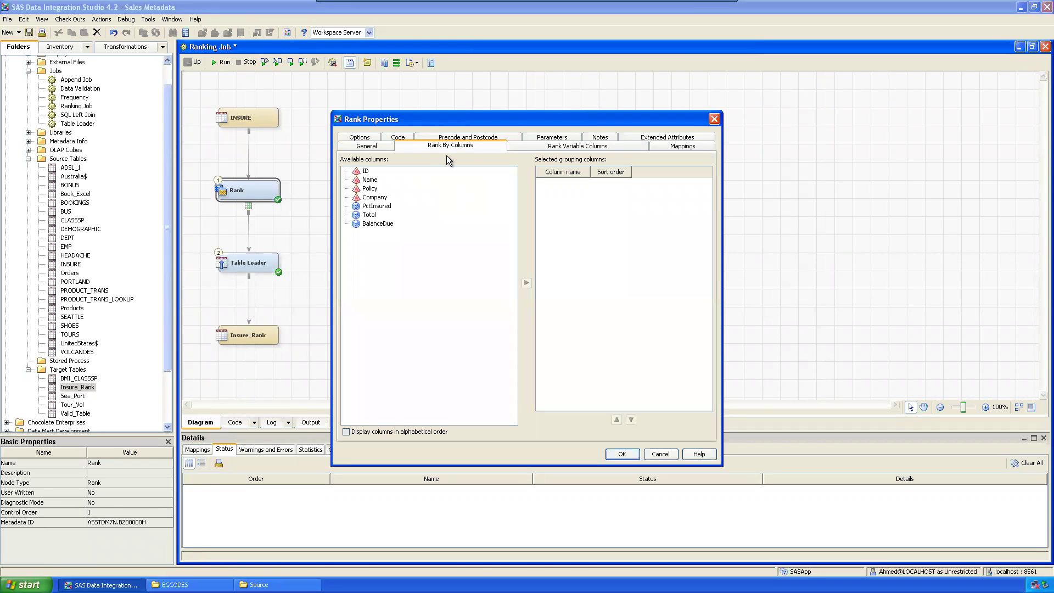
click(557, 151)
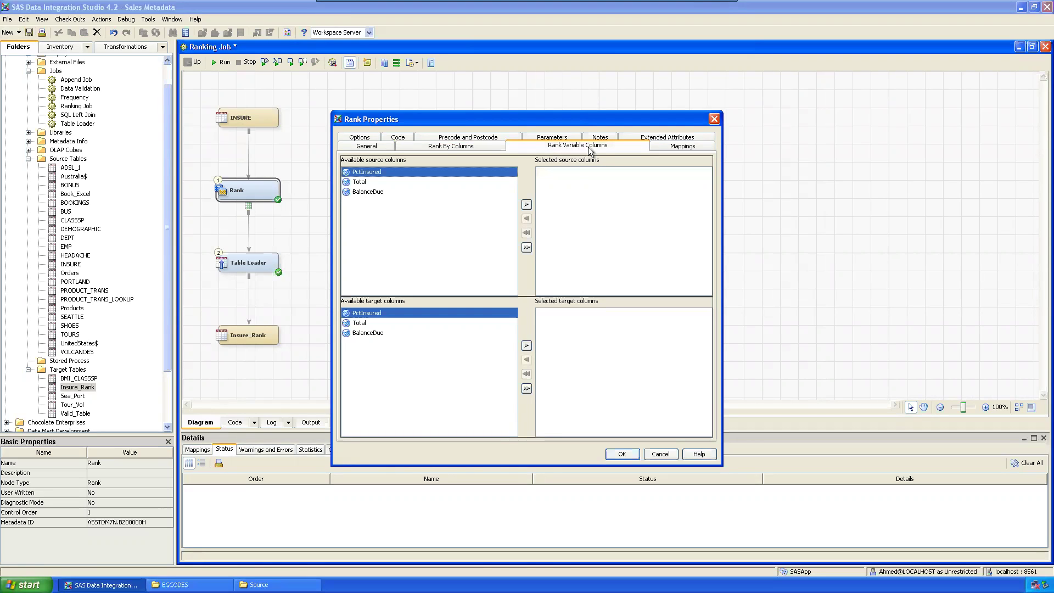
click(380, 184)
click(526, 204)
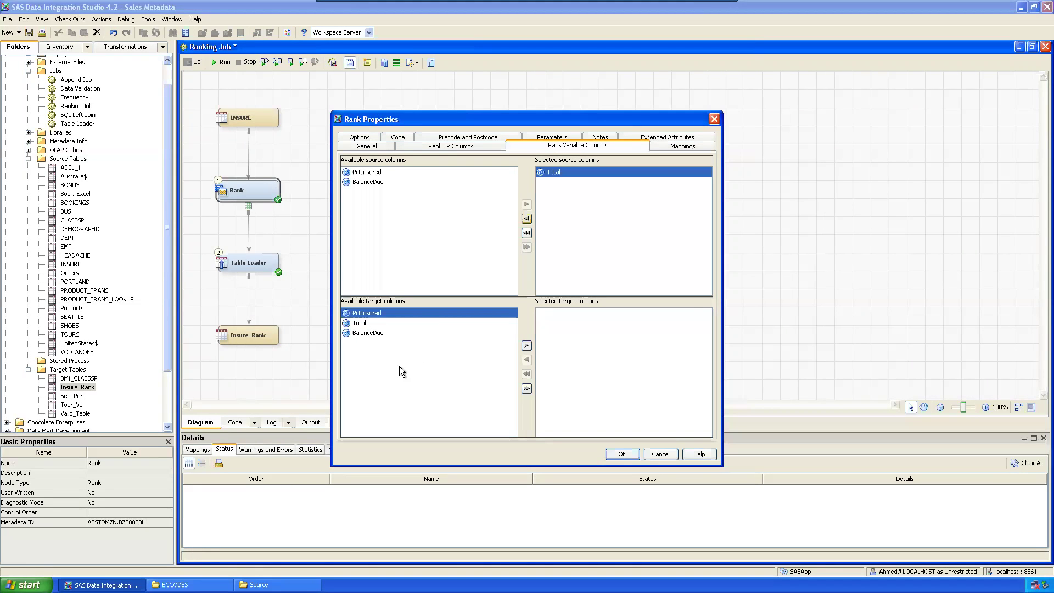
click(714, 119)
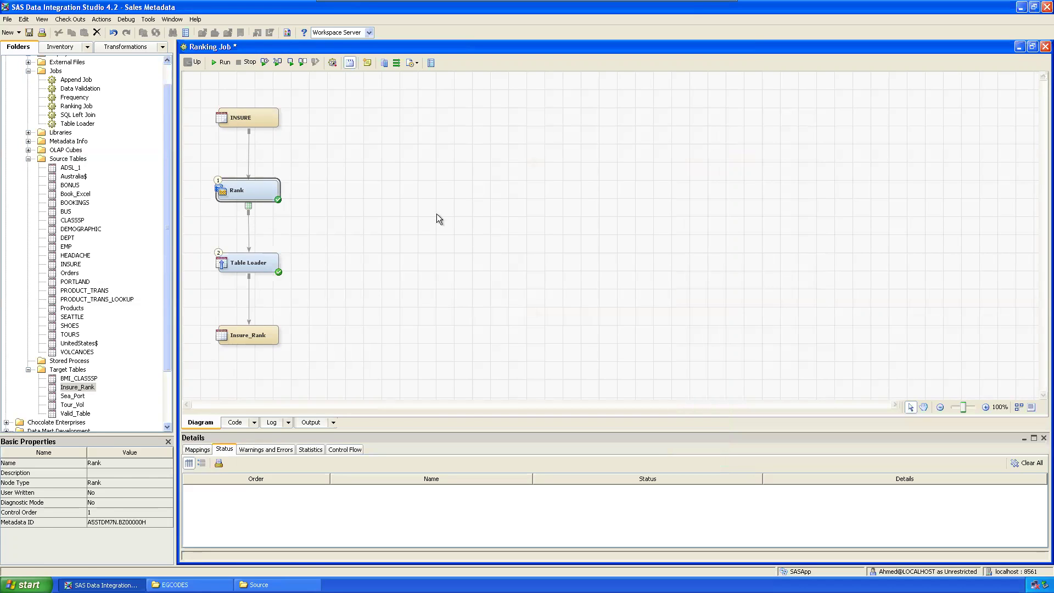
Step: Open Insure_Rank's data and accept creating the missing table
right_click(249, 334)
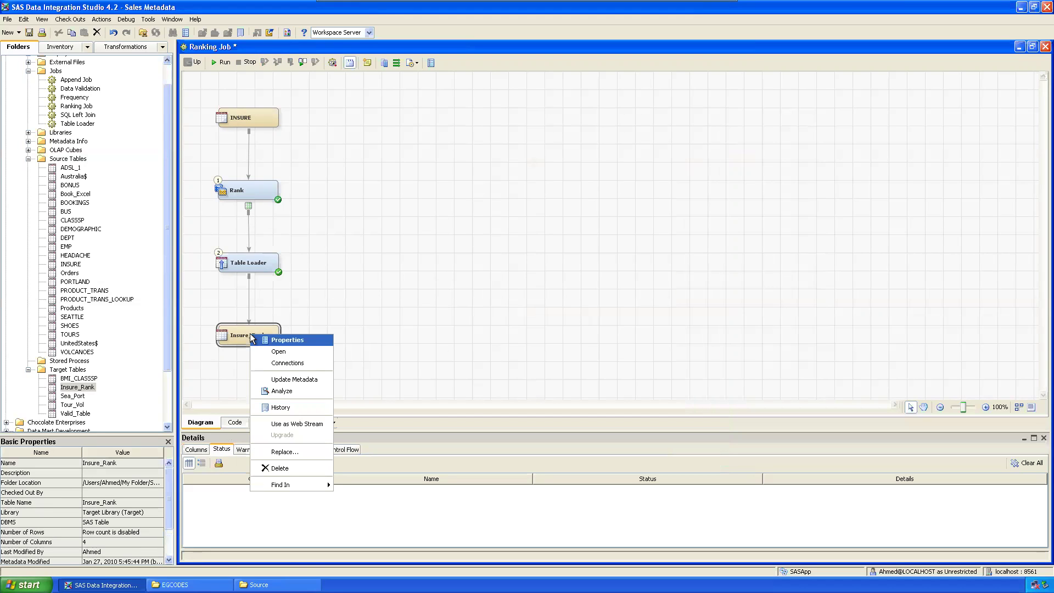
click(291, 351)
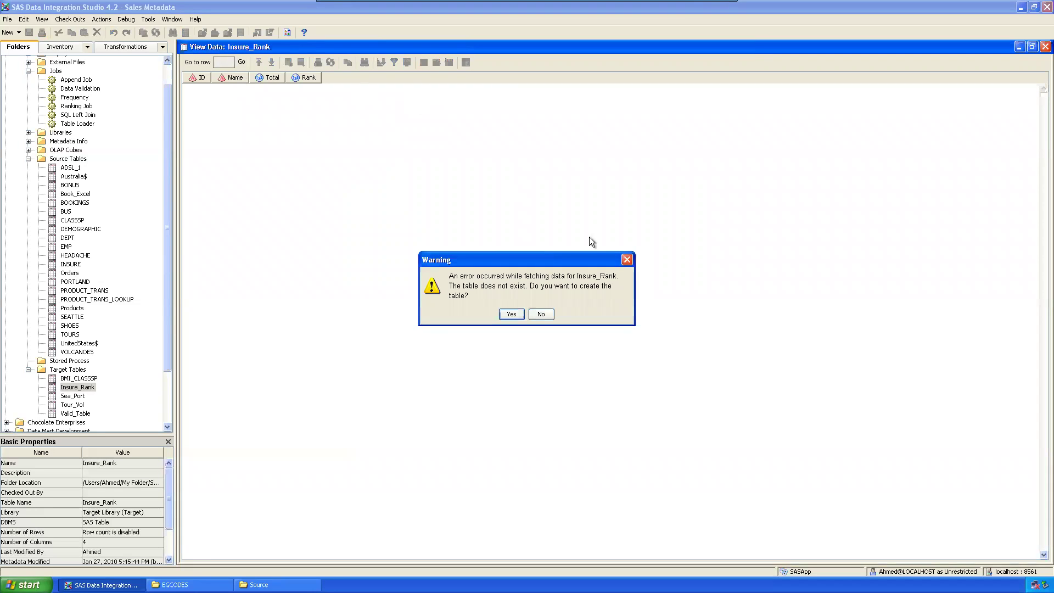
click(626, 260)
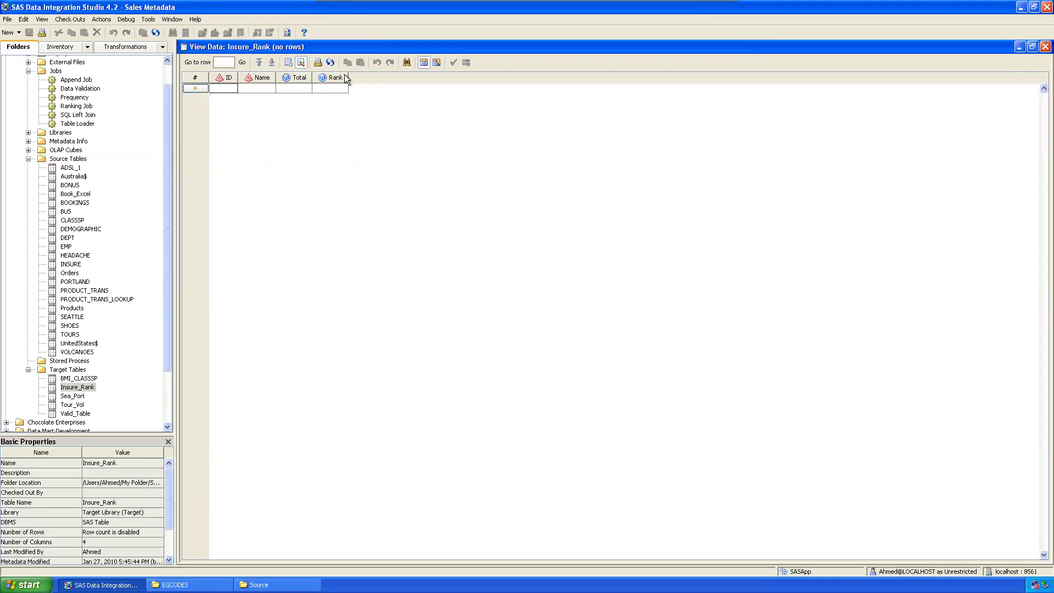
click(1045, 47)
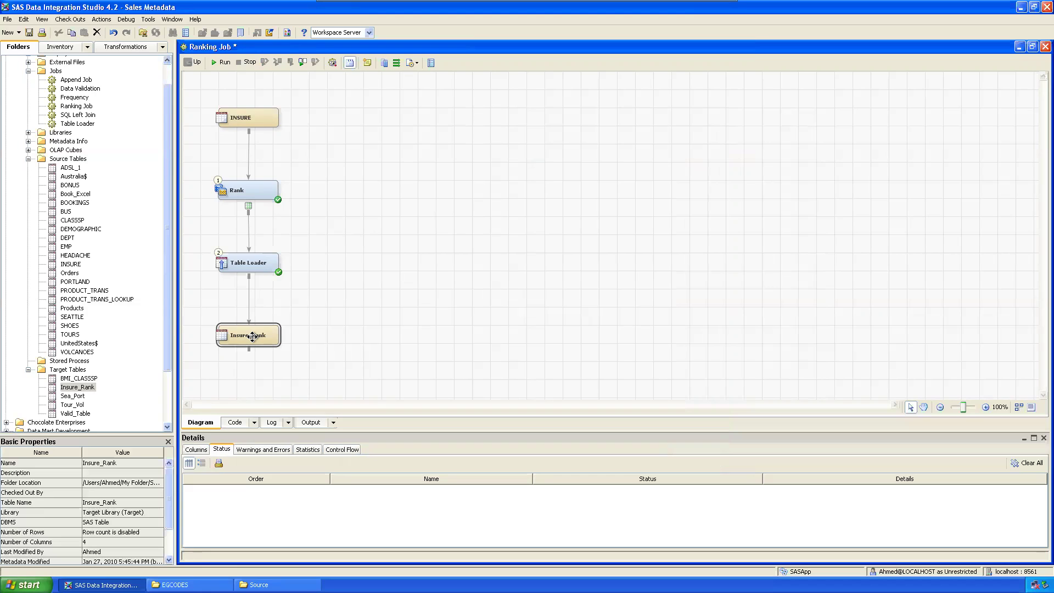
click(249, 205)
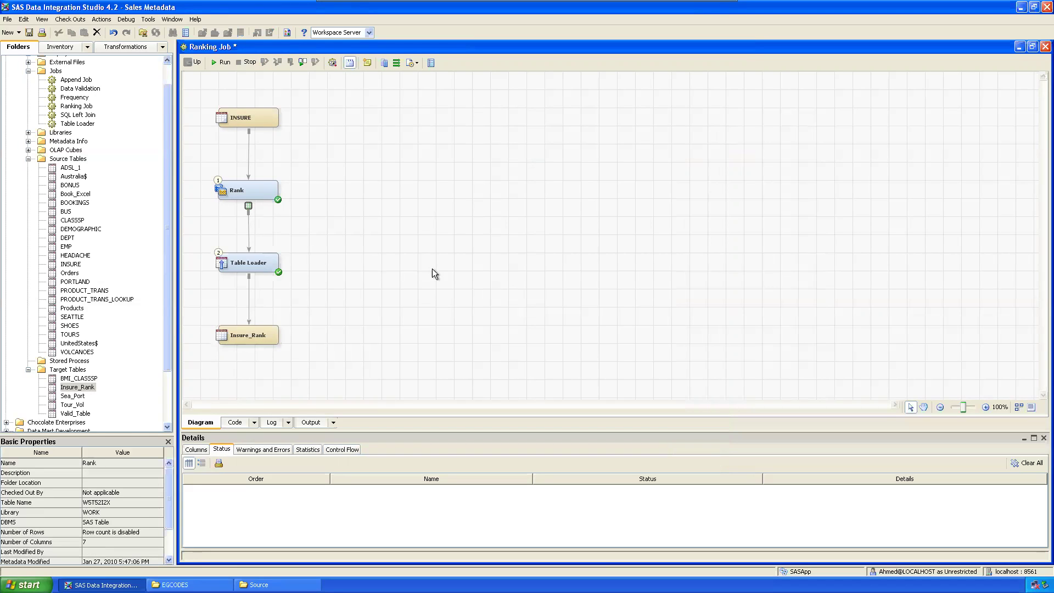
click(252, 116)
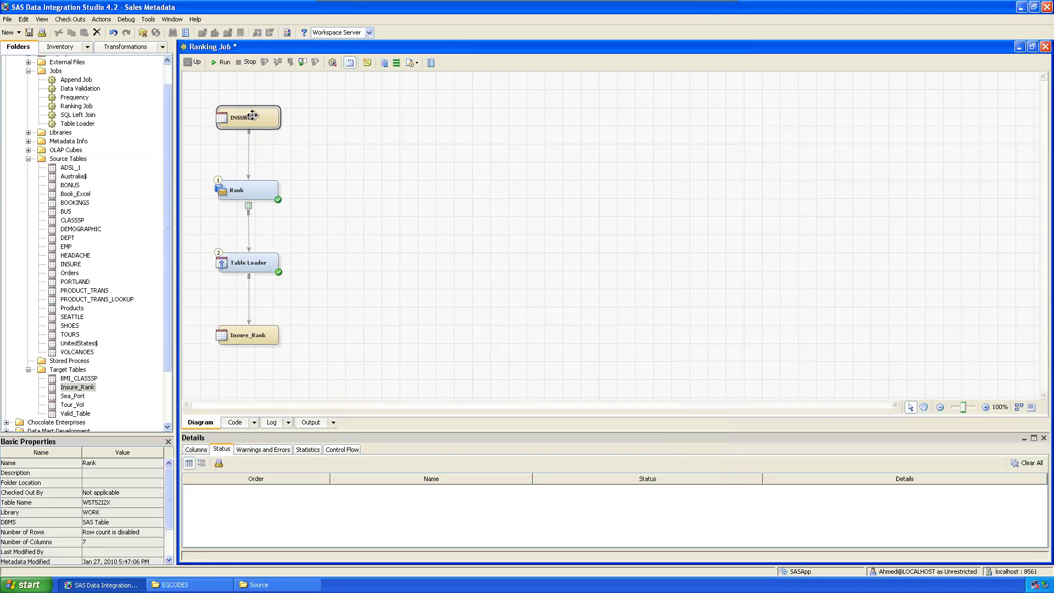
click(248, 204)
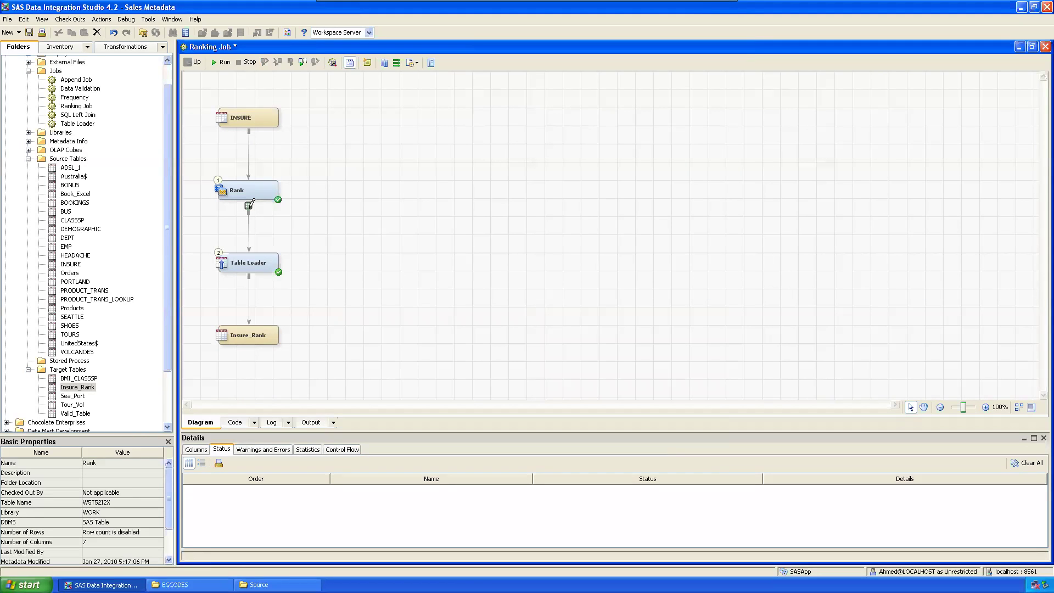
click(246, 335)
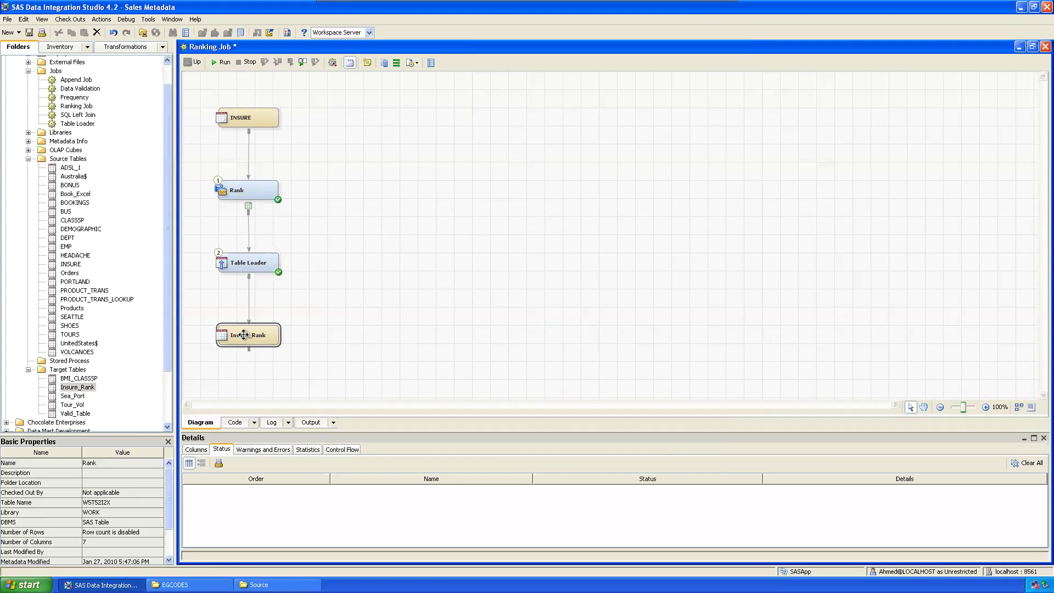
click(250, 204)
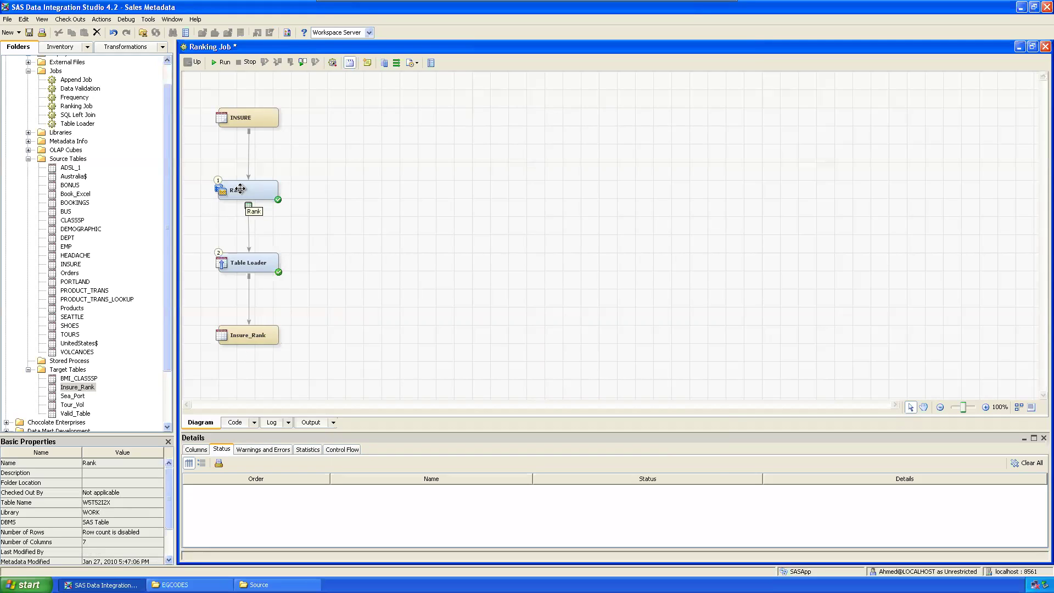
click(241, 189)
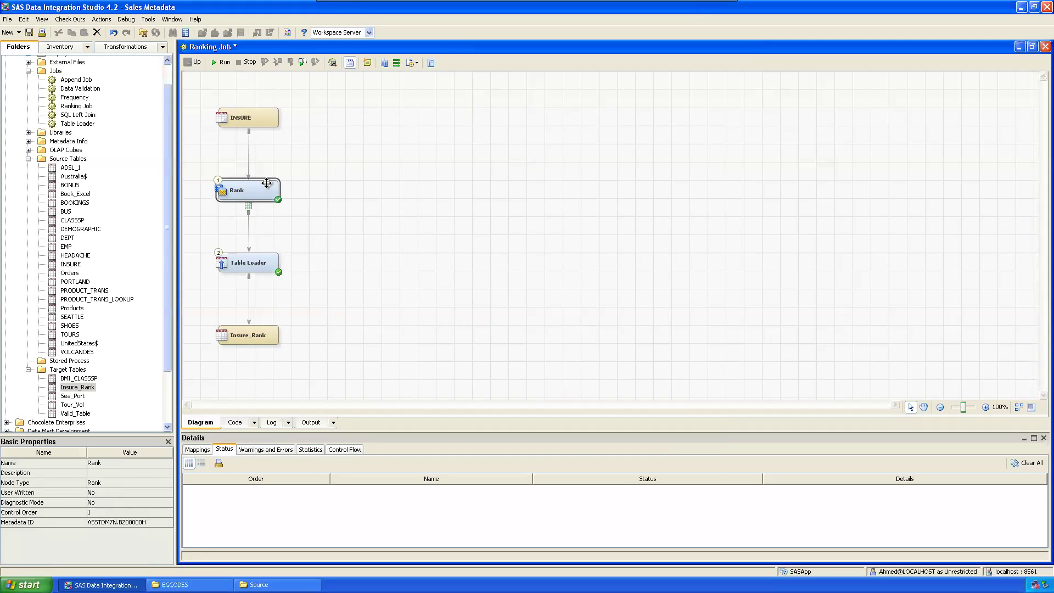
click(248, 262)
click(249, 340)
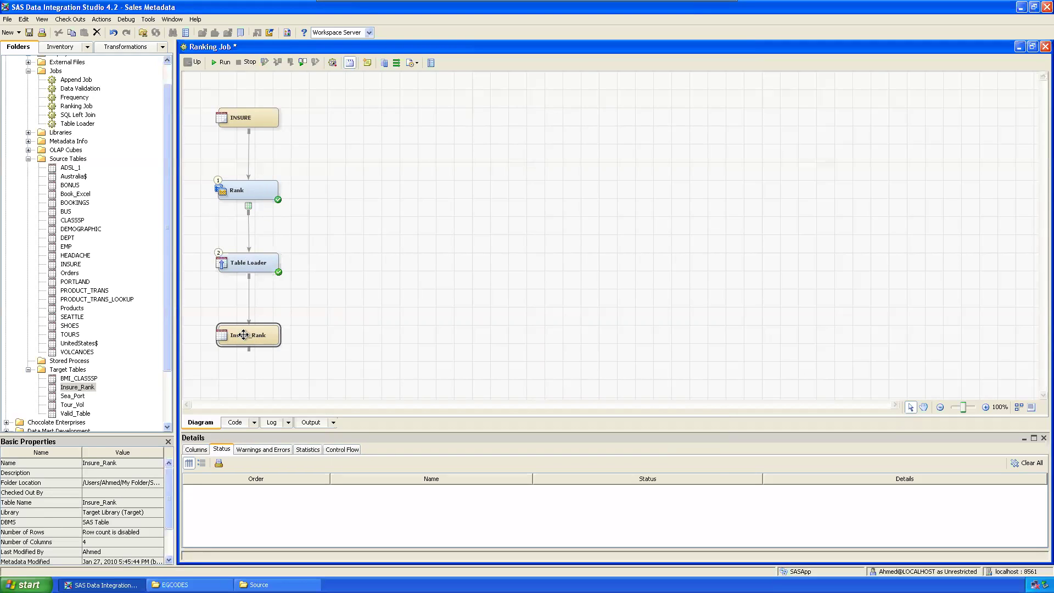
click(250, 205)
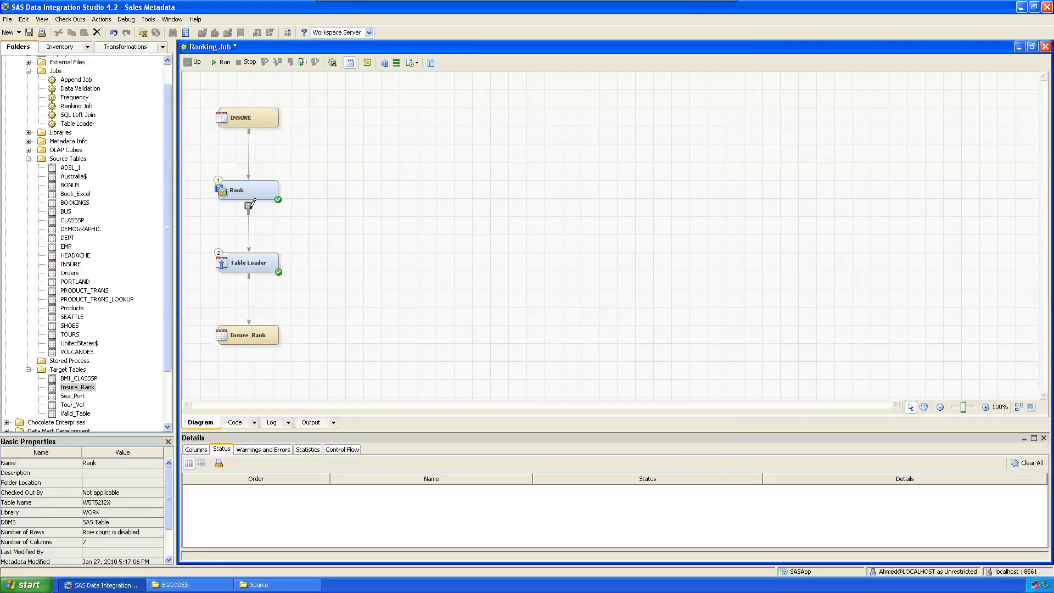
Step: Show the Table Loader's Mappings tab, widened to reveal all Insure_Rank target columns
right_click(246, 262)
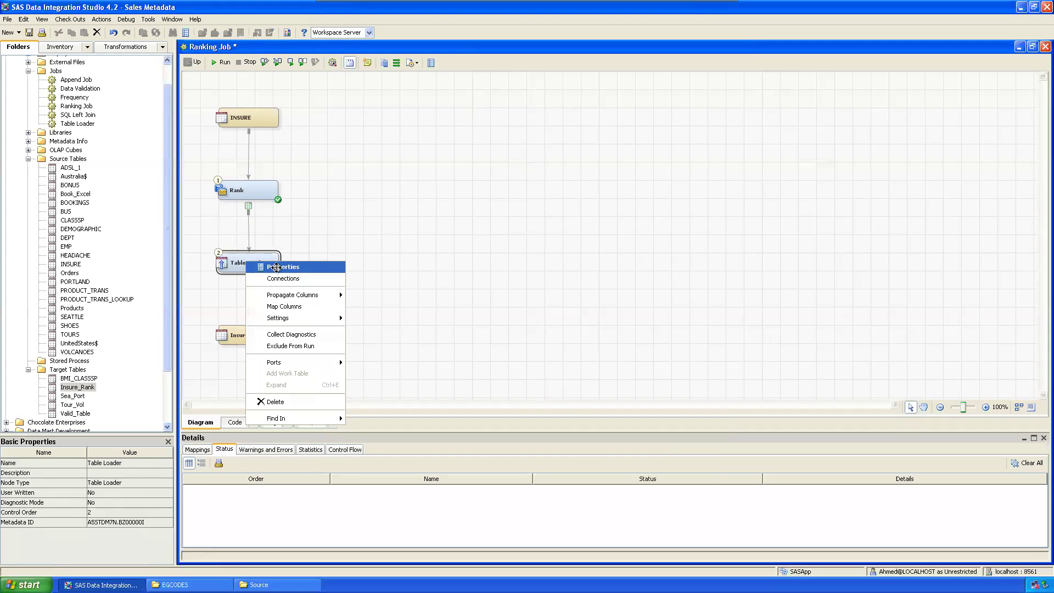
click(278, 268)
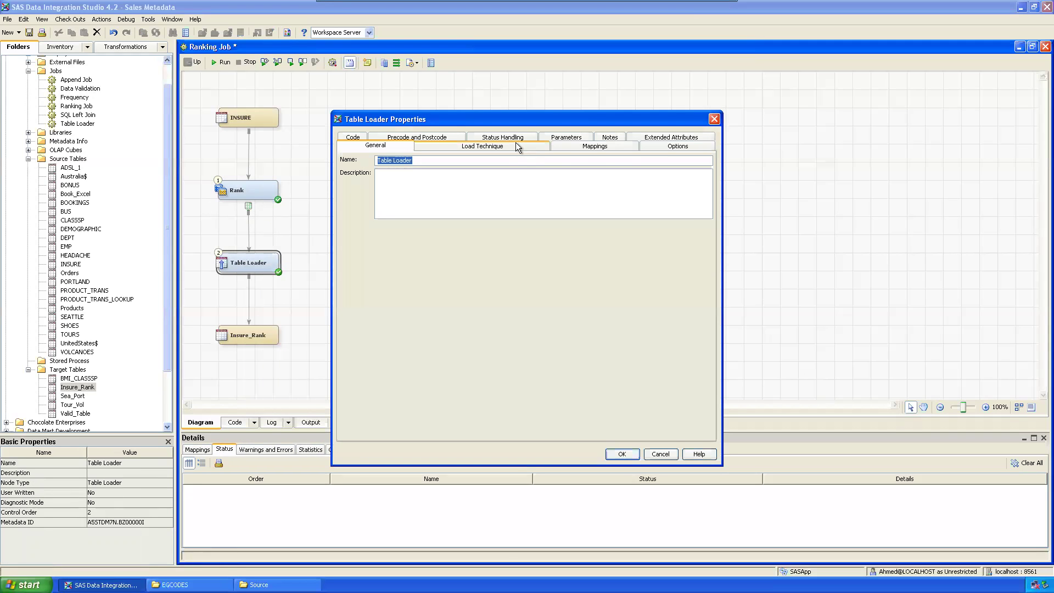
click(594, 146)
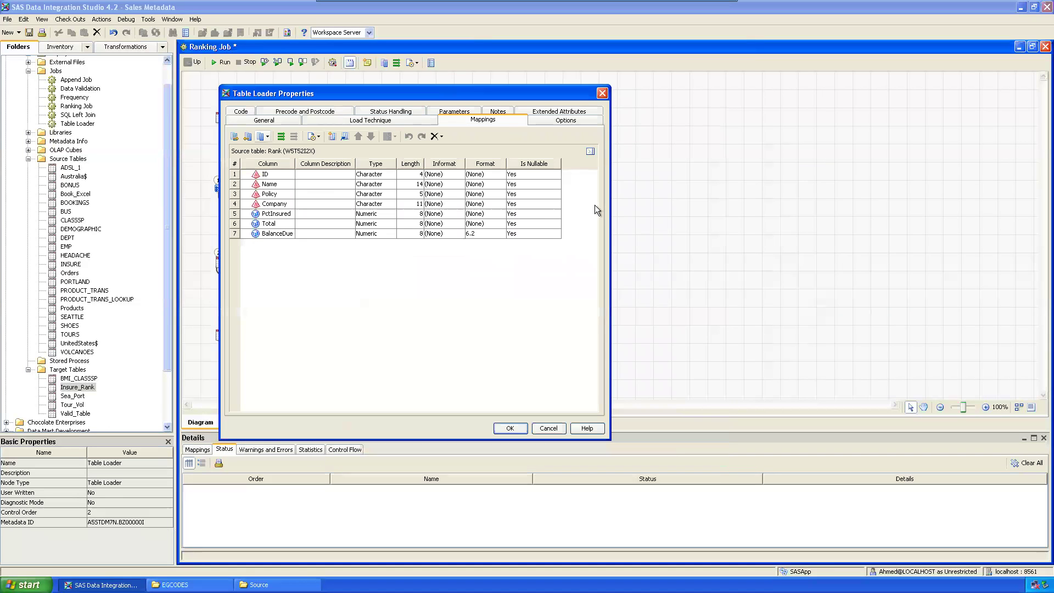
drag(608, 205, 848, 206)
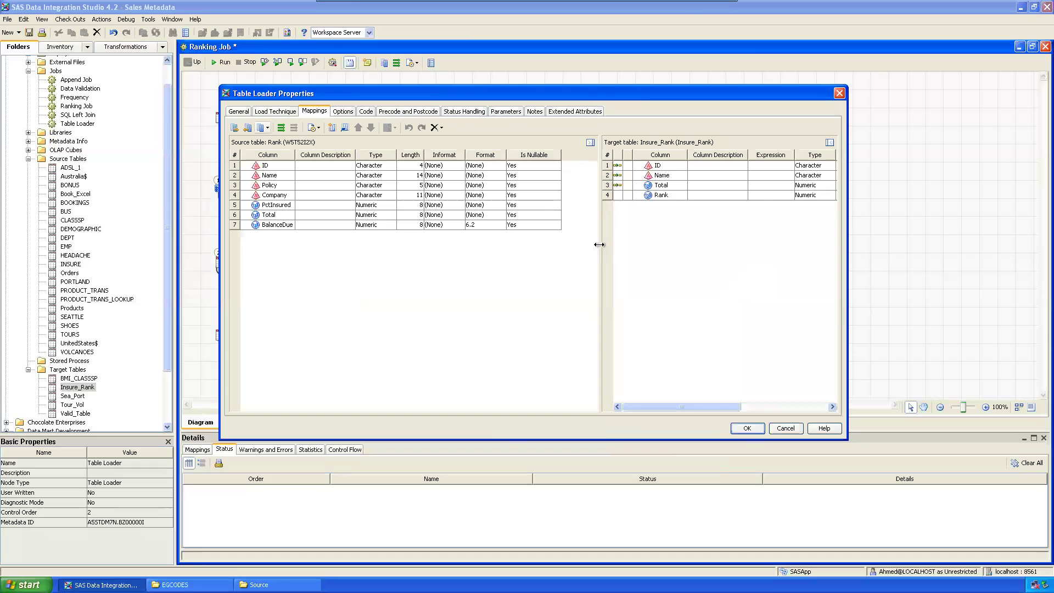
drag(600, 249, 517, 250)
drag(600, 226, 626, 226)
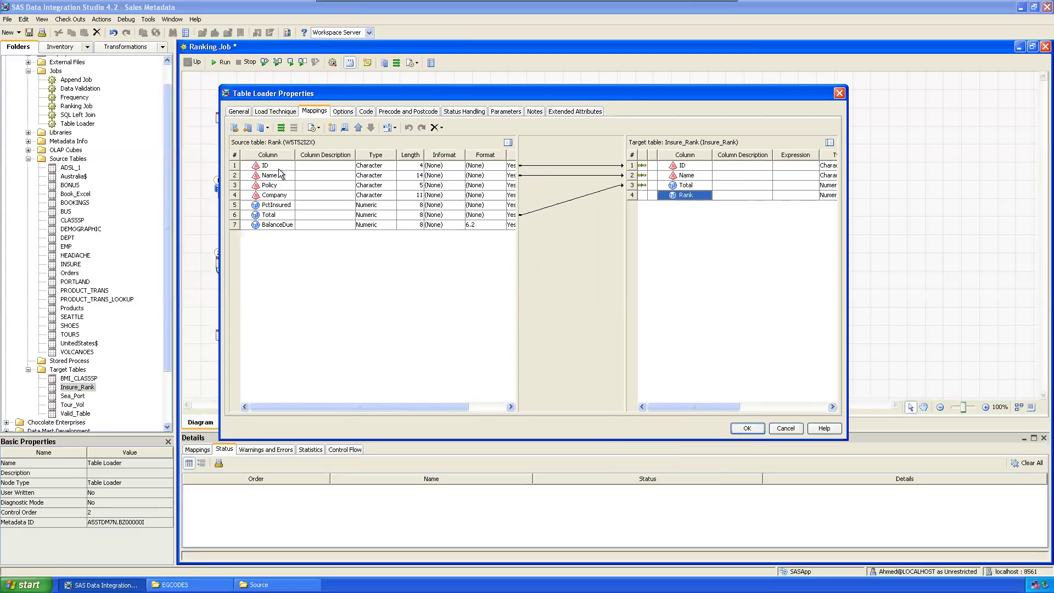
Step: Propagate columns To Sources From Targets so a source Rank maps to Insure_Rank's Rank, then confirm
click(268, 128)
mouse_move(271, 141)
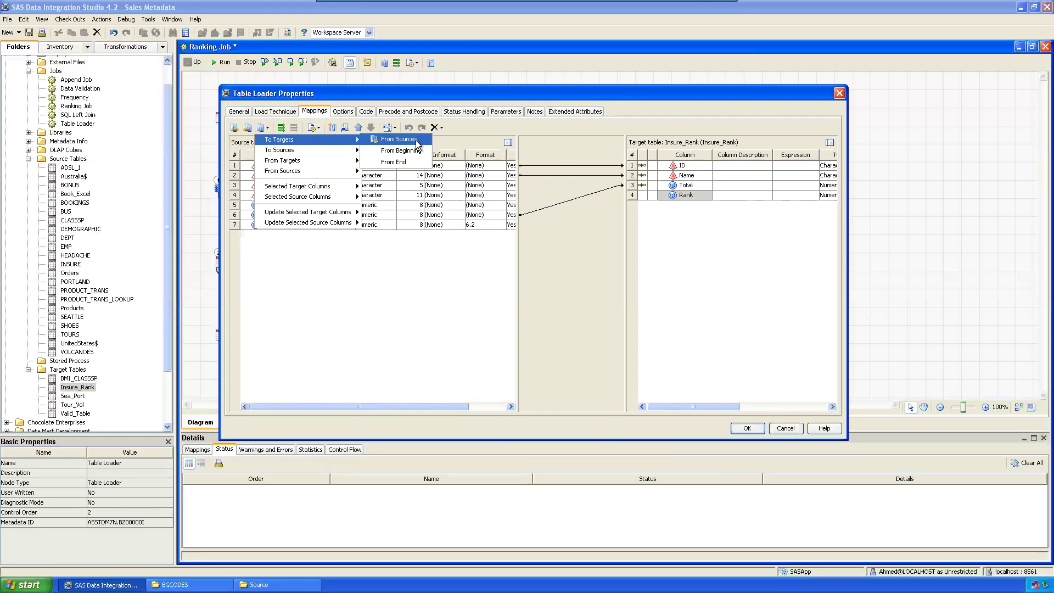
mouse_move(306, 153)
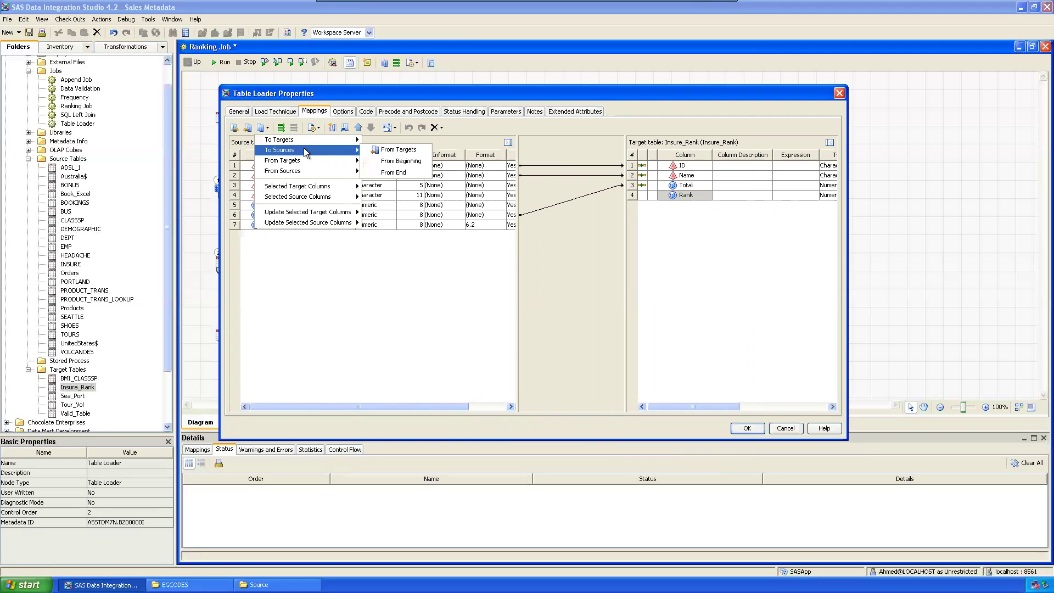
click(397, 149)
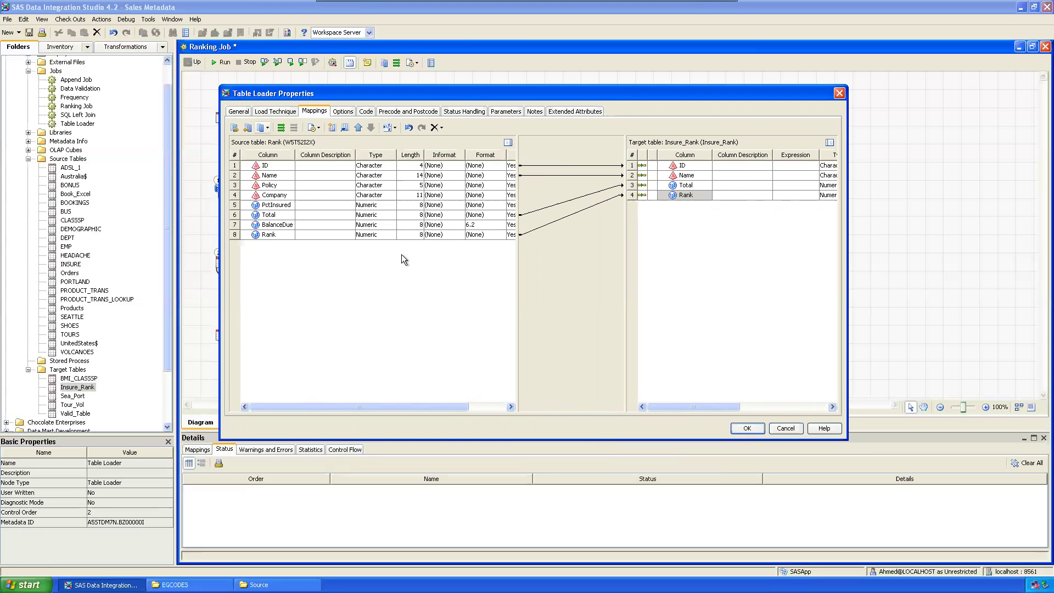
click(747, 428)
Step: In Rank Variable Columns, select Total as the source column and Rank as the target column
right_click(246, 190)
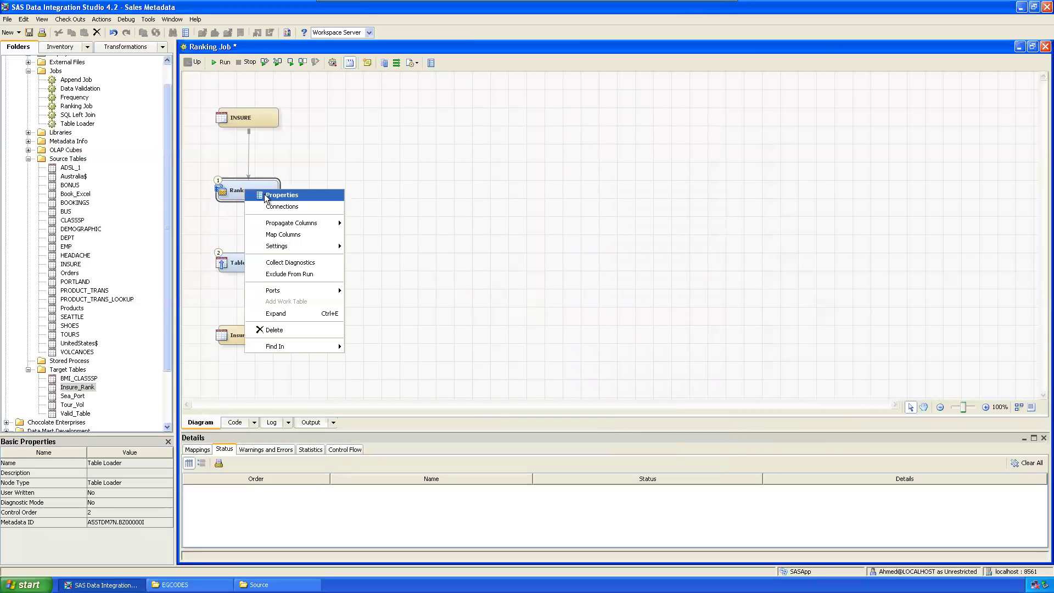
click(274, 196)
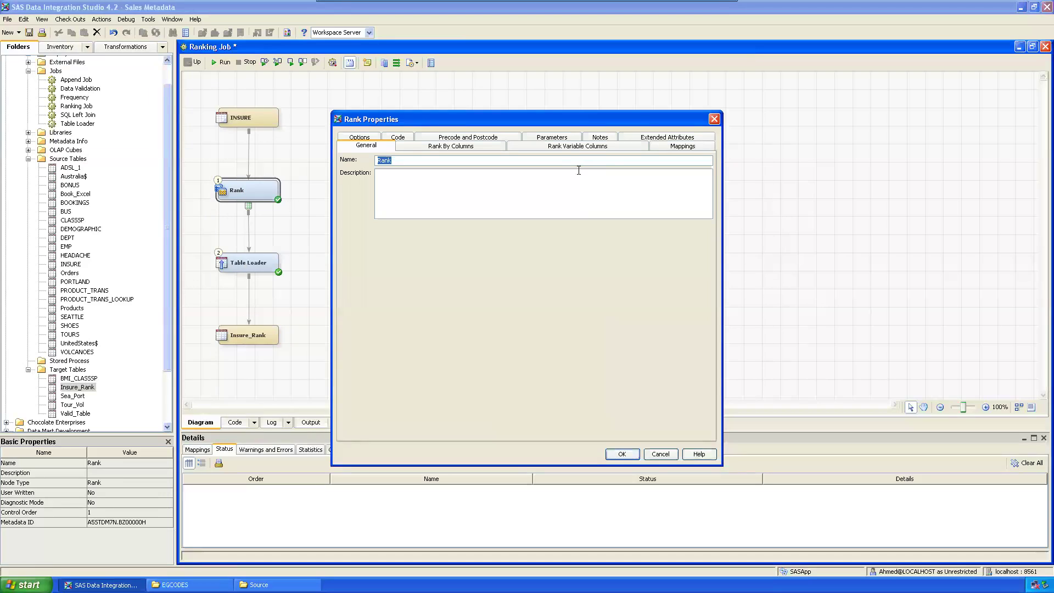
click(576, 146)
click(366, 182)
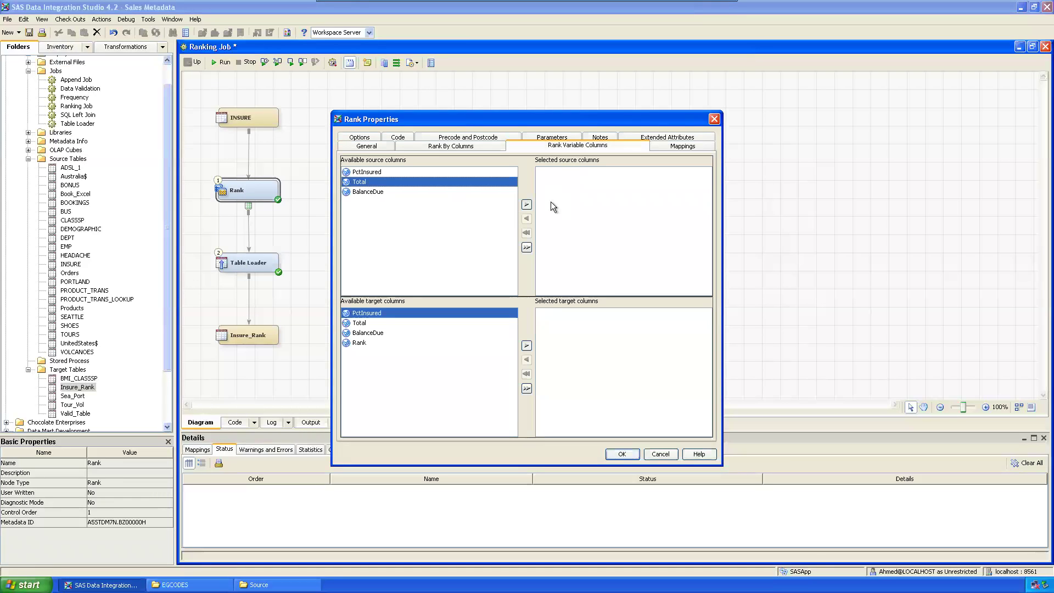
click(526, 204)
click(363, 342)
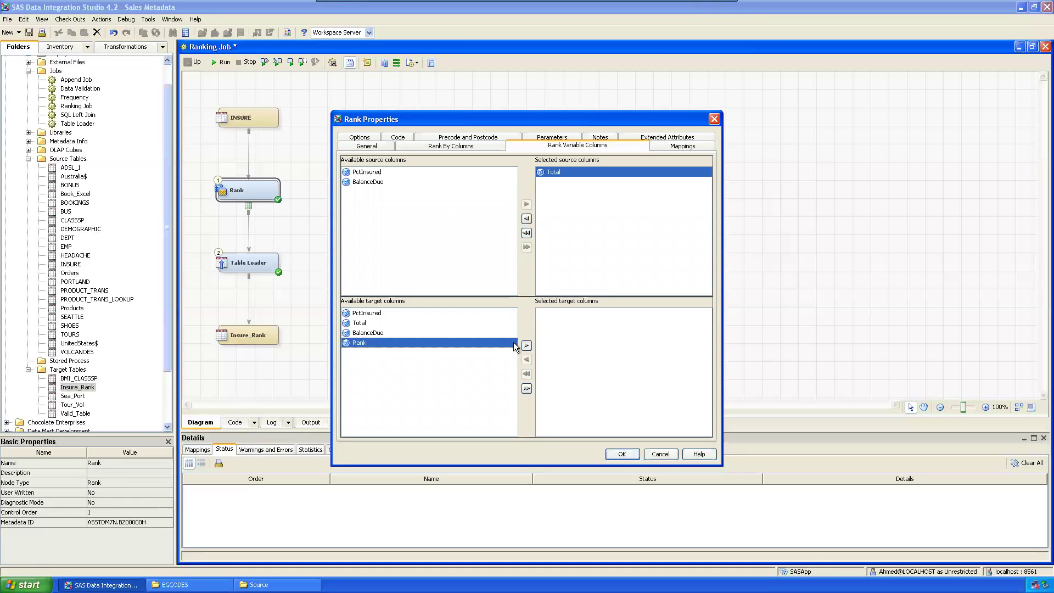
click(525, 346)
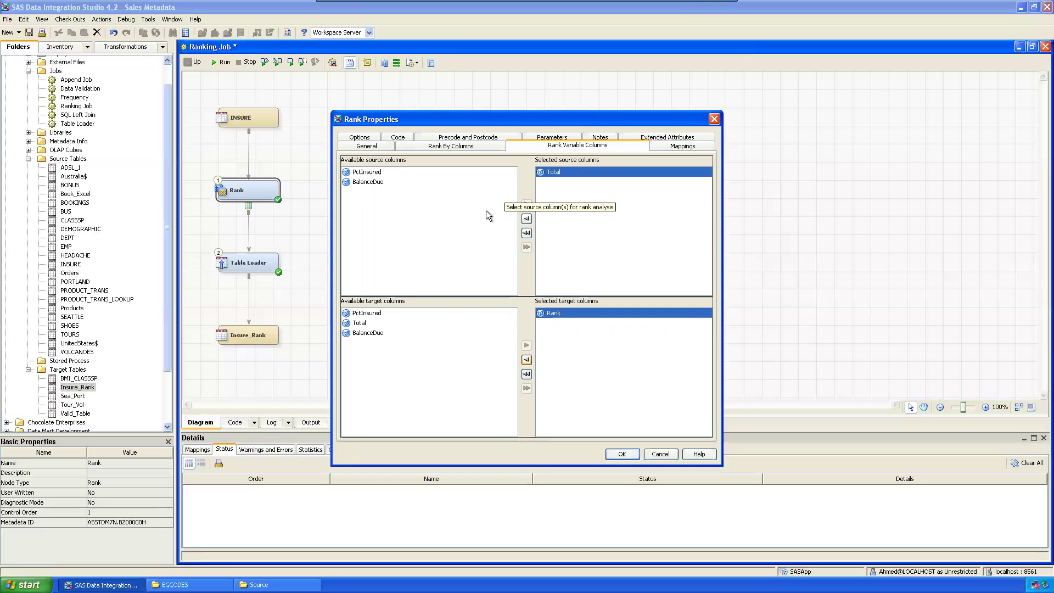
Step: Set the Rank option 'Change rank direction' to Descending
click(360, 137)
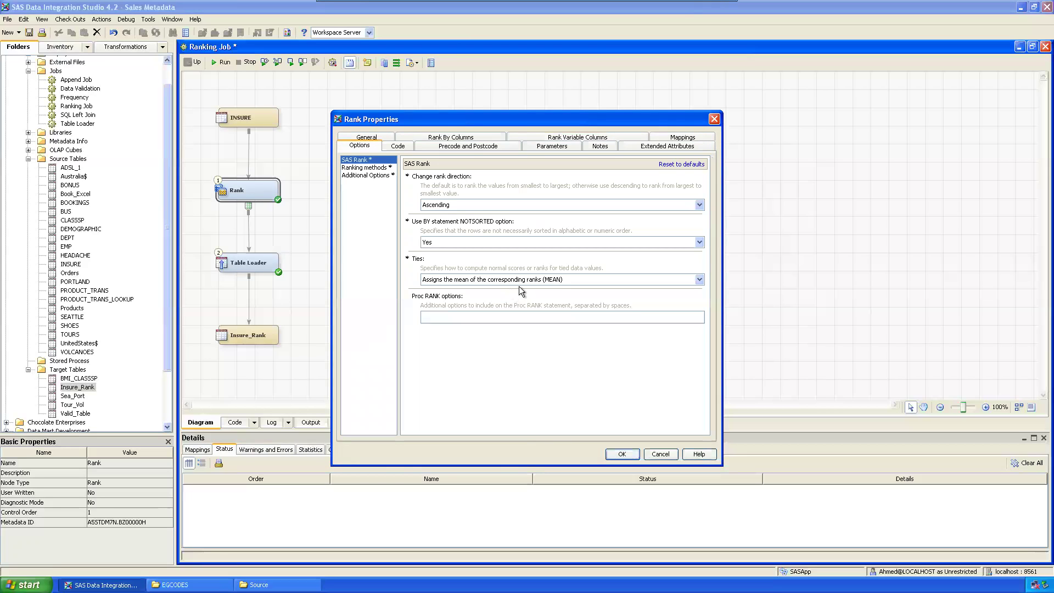
click(464, 204)
click(465, 222)
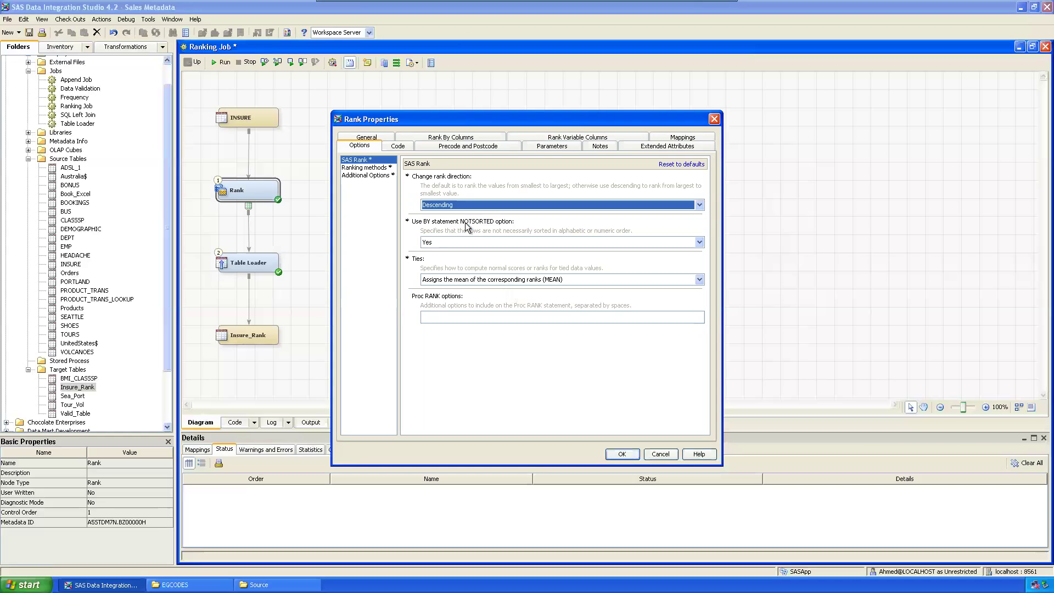
Step: Try the LOW and HIGH Ties settings, leave Ties at MEAN, and review the other rank options
click(569, 277)
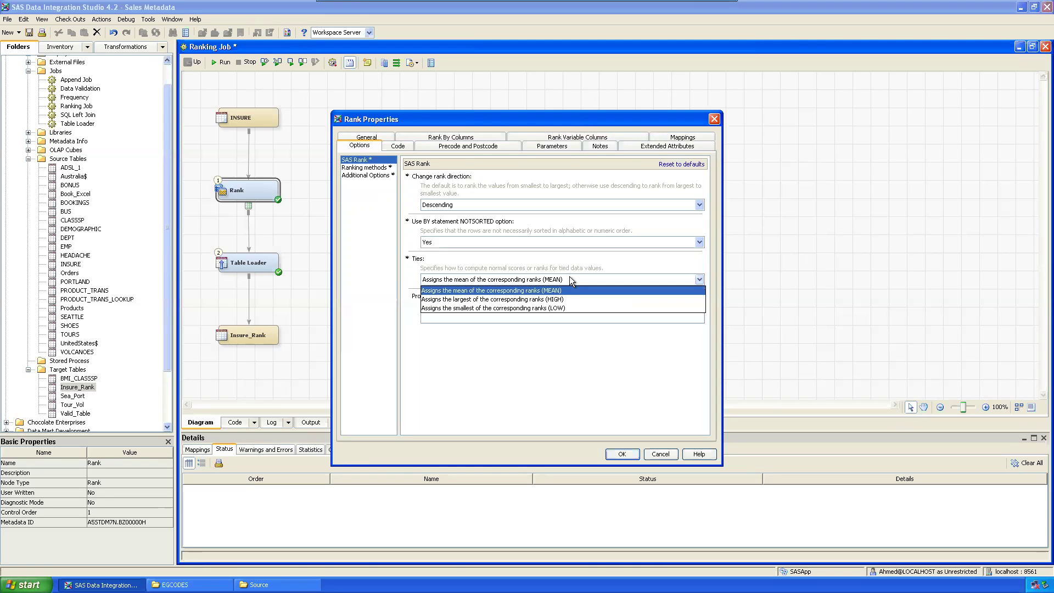
click(564, 307)
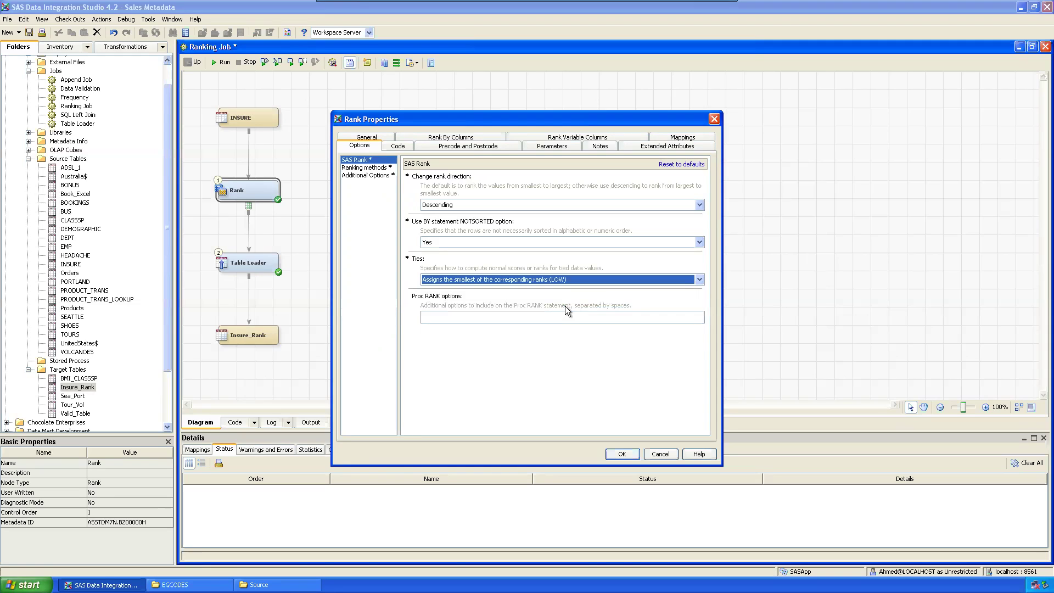
click(568, 282)
click(561, 299)
click(571, 277)
click(572, 289)
click(380, 168)
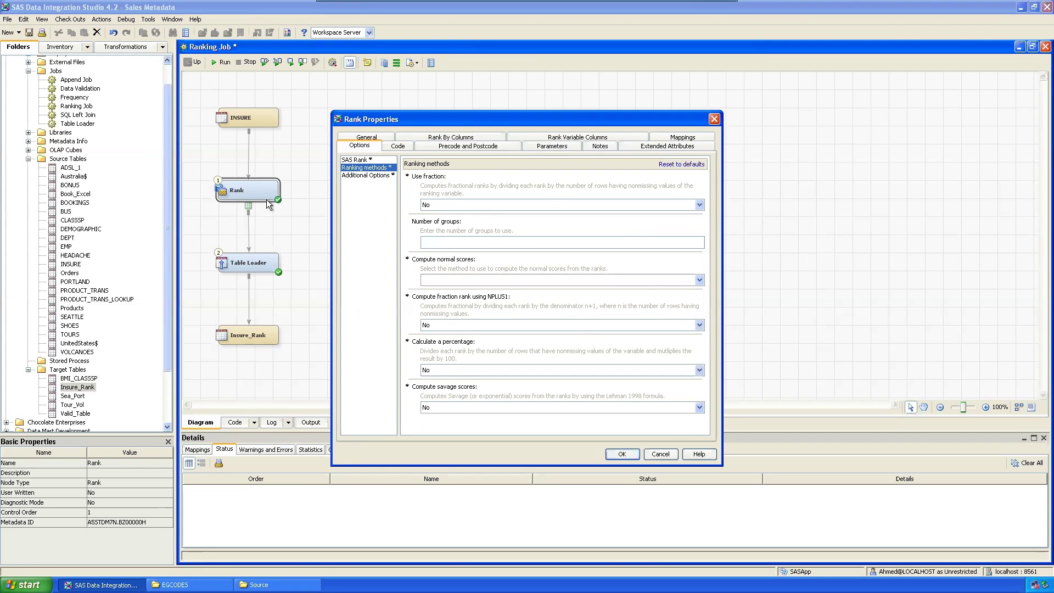
click(366, 175)
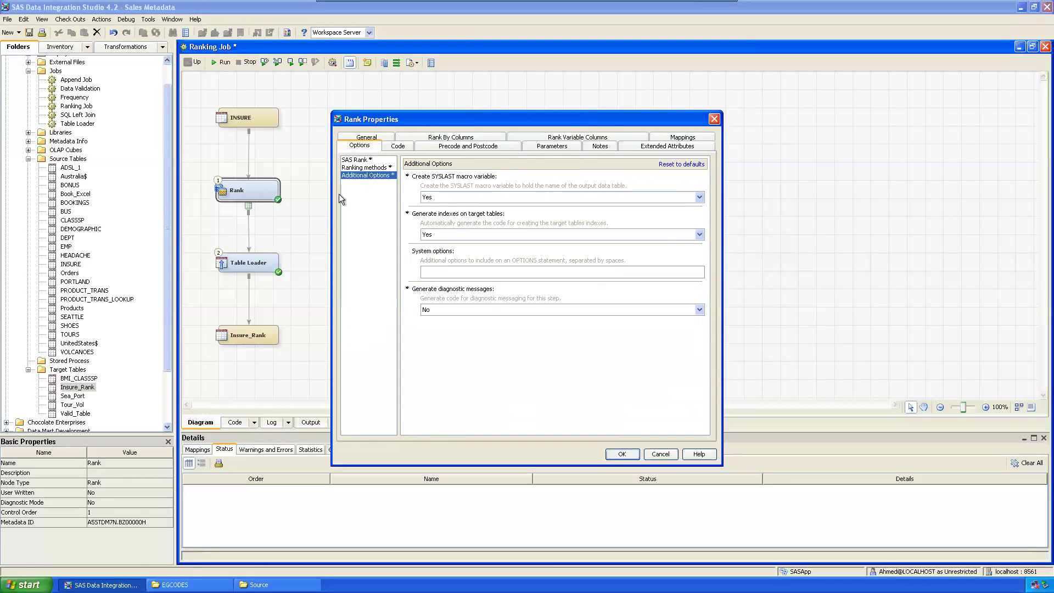
click(356, 160)
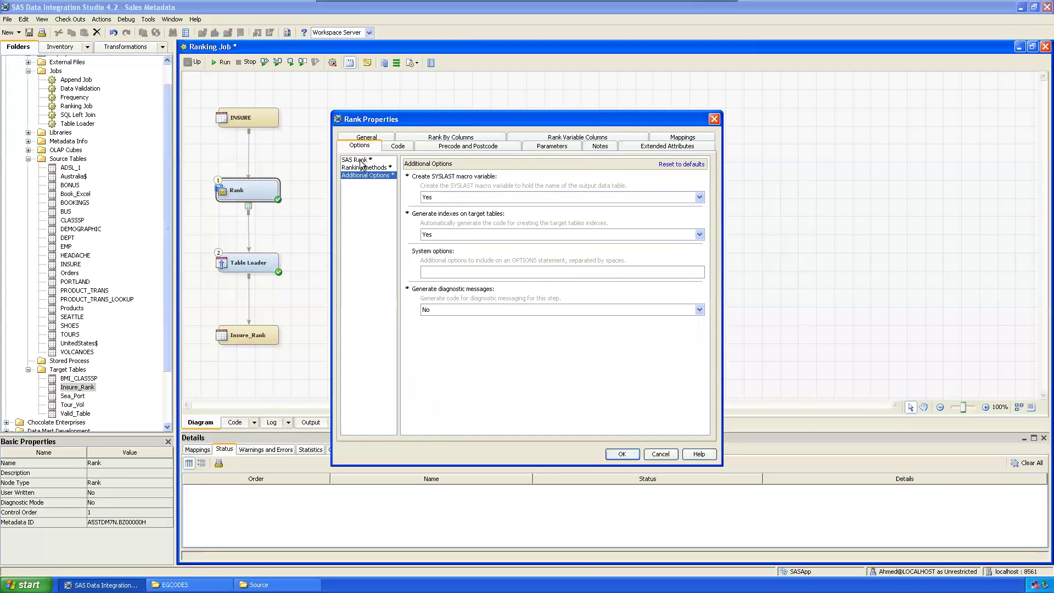
Step: Apply the Rank settings, save Ranking Job, and open Insure_Rank's loaded data
click(619, 454)
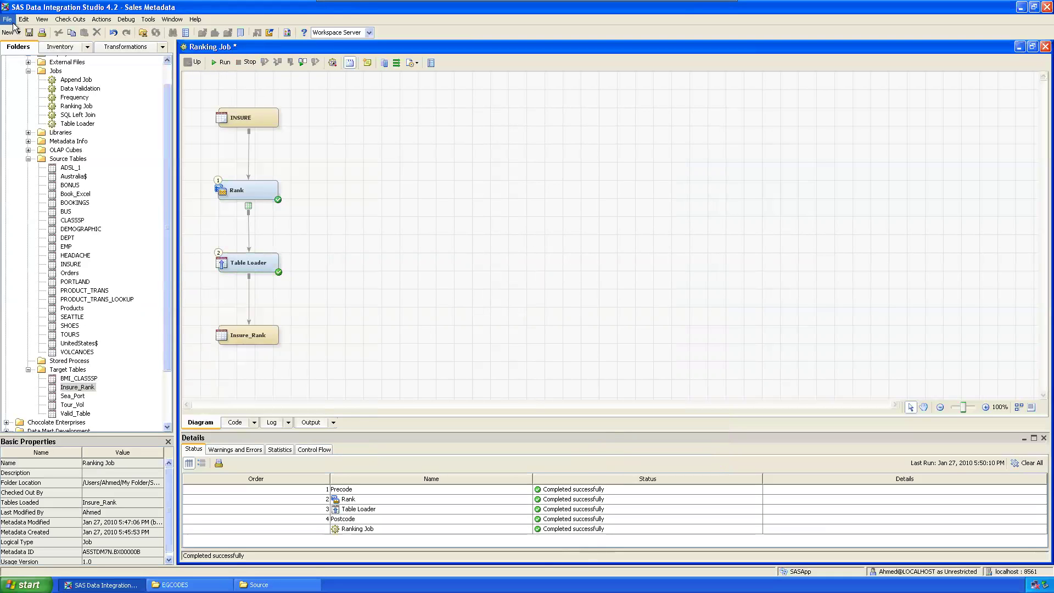
click(29, 33)
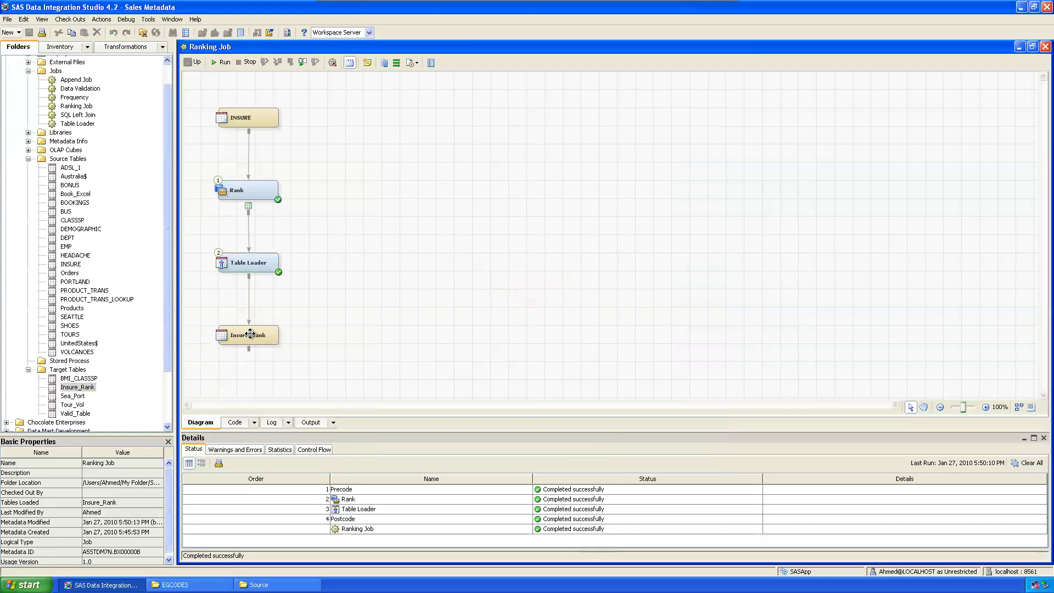
right_click(274, 335)
click(286, 348)
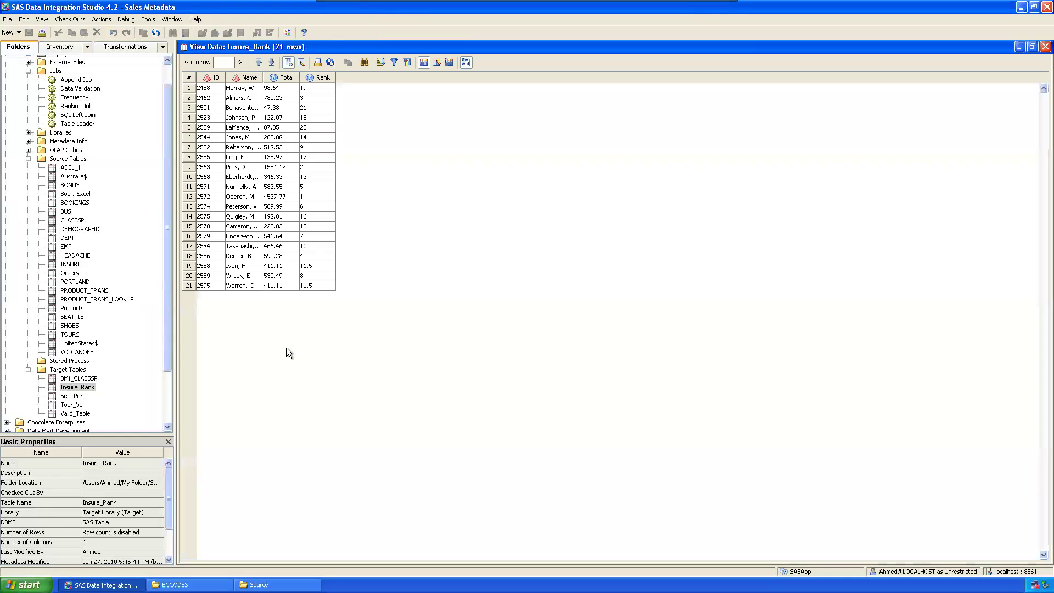
Step: Sort Insure_Rank by Rank, check the tied 11.5 rank, widen Name and Rank columns, then close
click(318, 80)
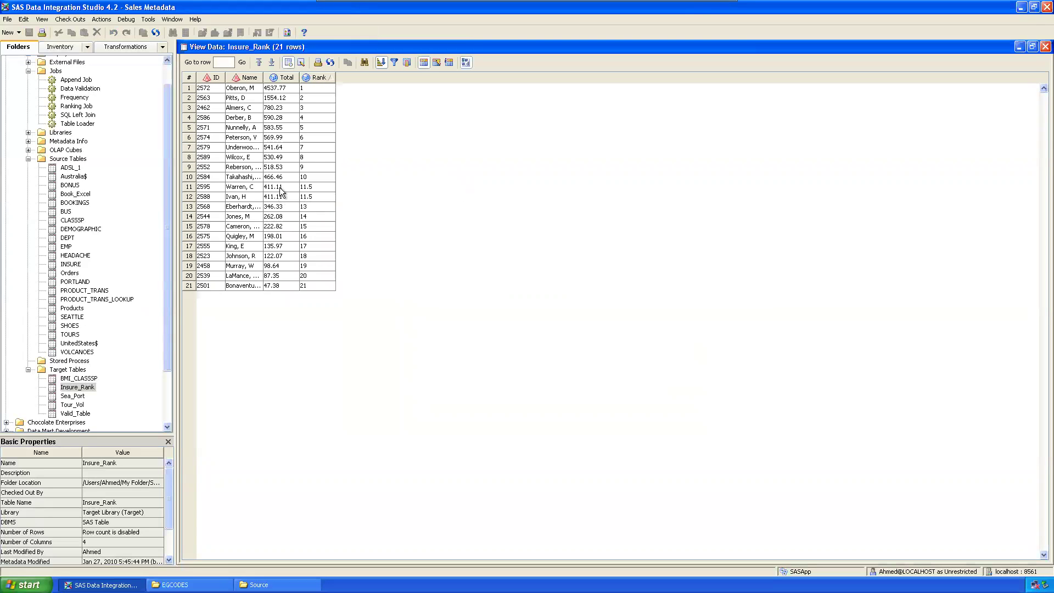
click(320, 196)
click(416, 193)
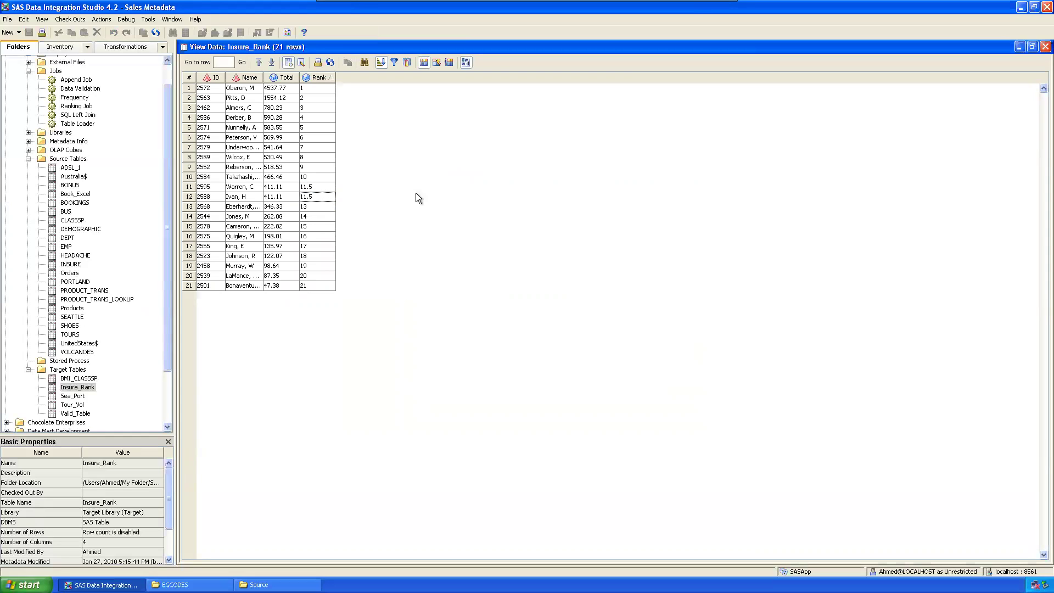
double_click(262, 80)
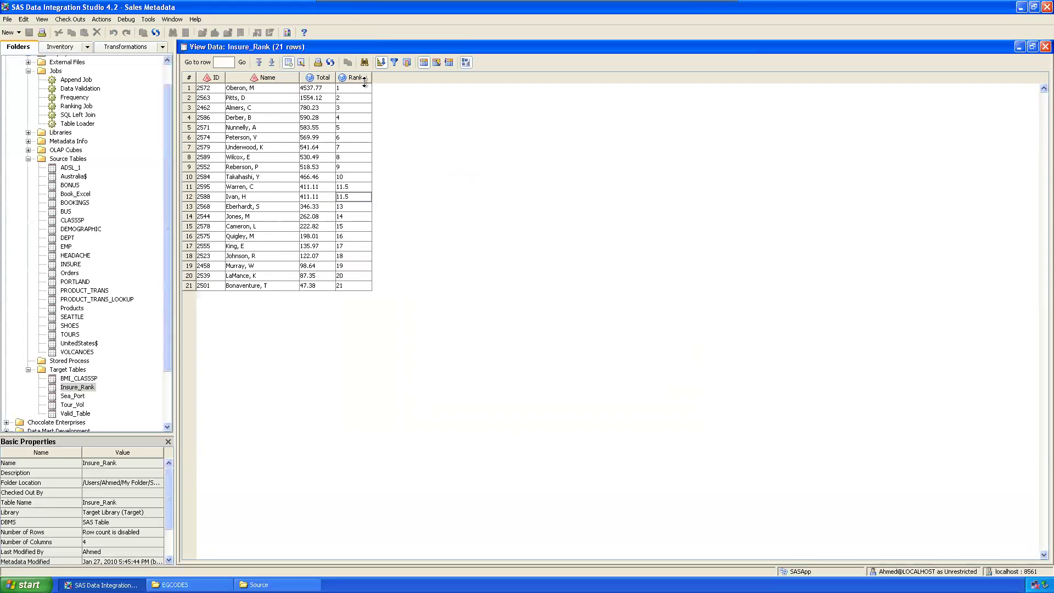
drag(371, 77, 397, 78)
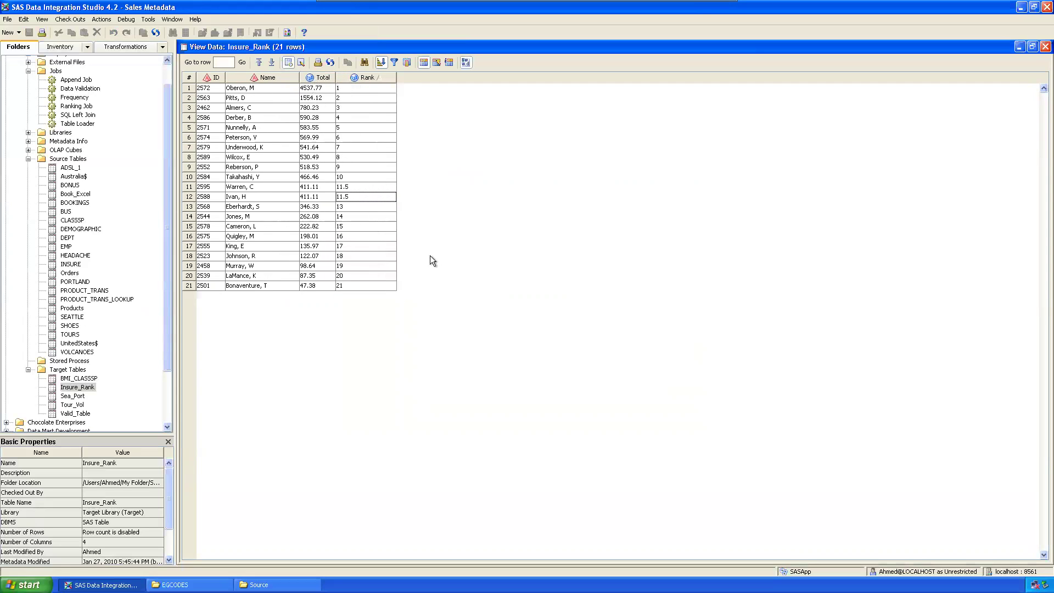
click(1044, 46)
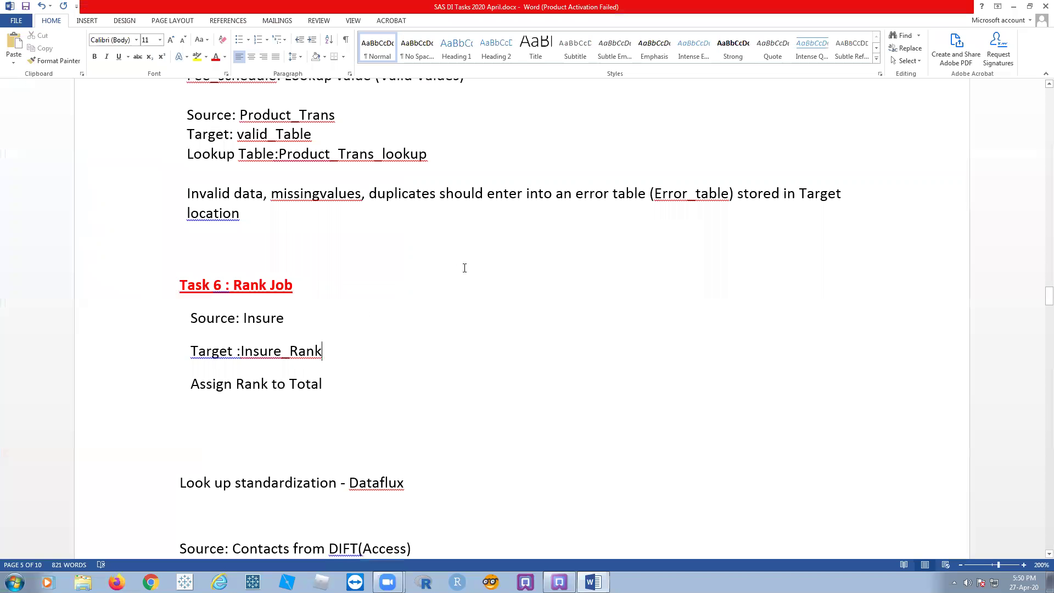
Step: Delete the notes from 'Look up standardization - Dataflux' through 'Contacts -'
scroll(458, 285, down, 3)
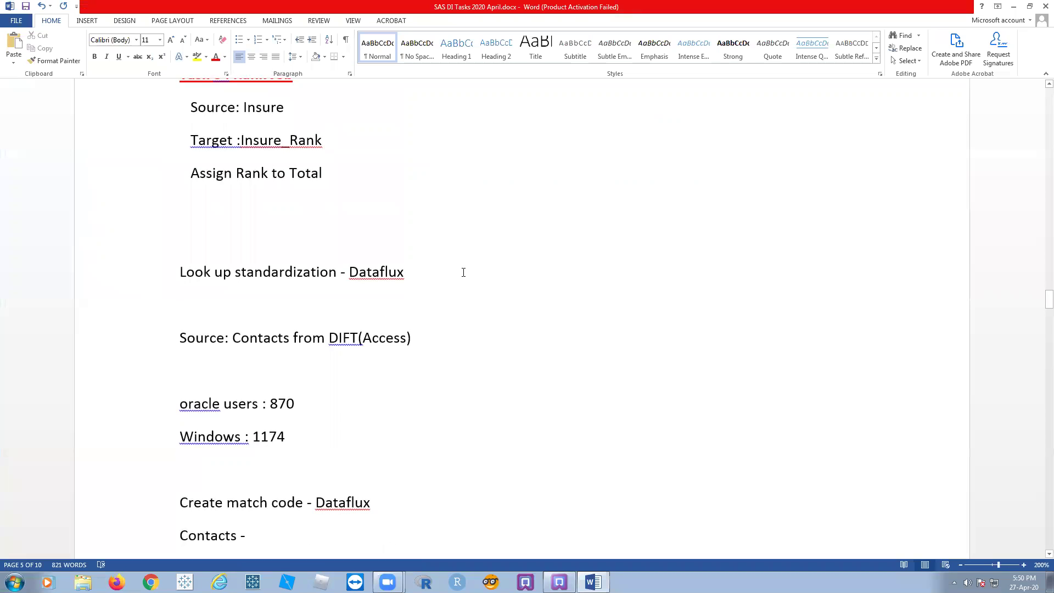
scroll(464, 271, down, 2)
scroll(480, 265, up, 2)
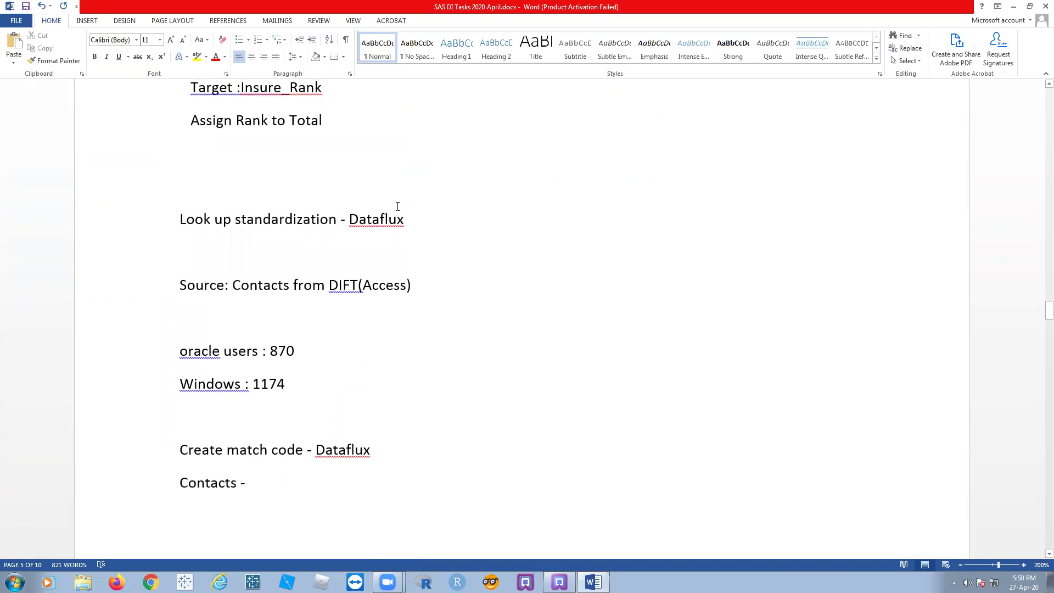
drag(421, 221, 155, 219)
click(580, 262)
scroll(585, 252, down, 2)
scroll(431, 313, down, 5)
scroll(433, 314, down, 5)
scroll(435, 314, up, 10)
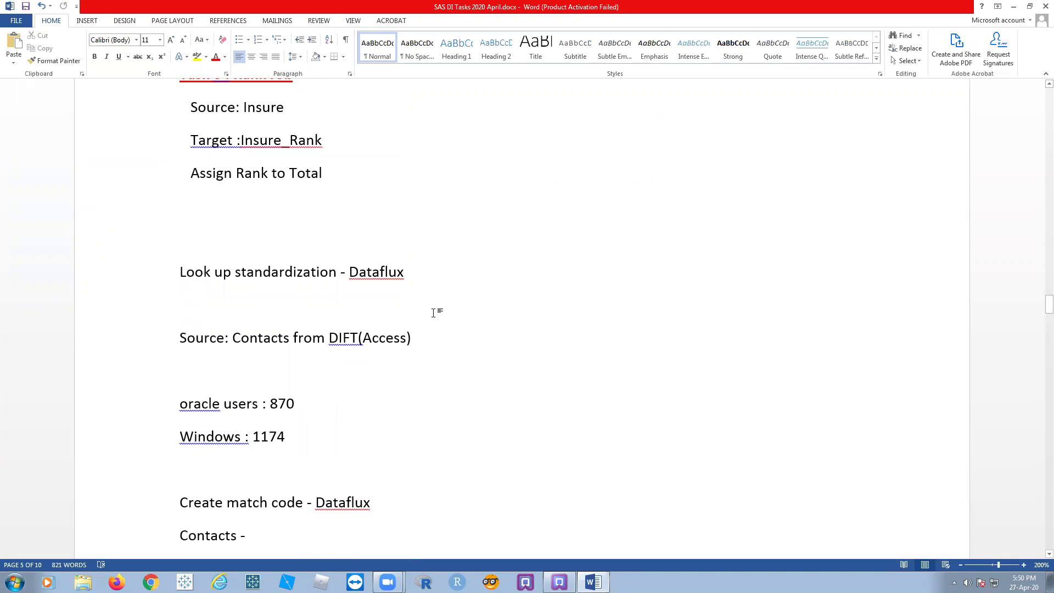
drag(244, 242, 247, 527)
scroll(247, 527, down, 5)
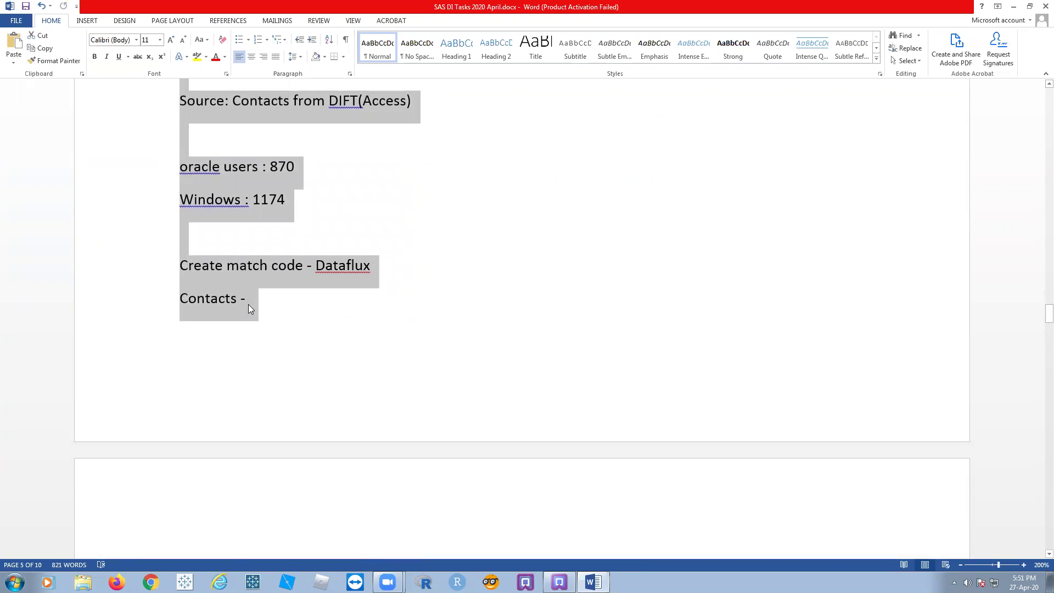
key(Delete)
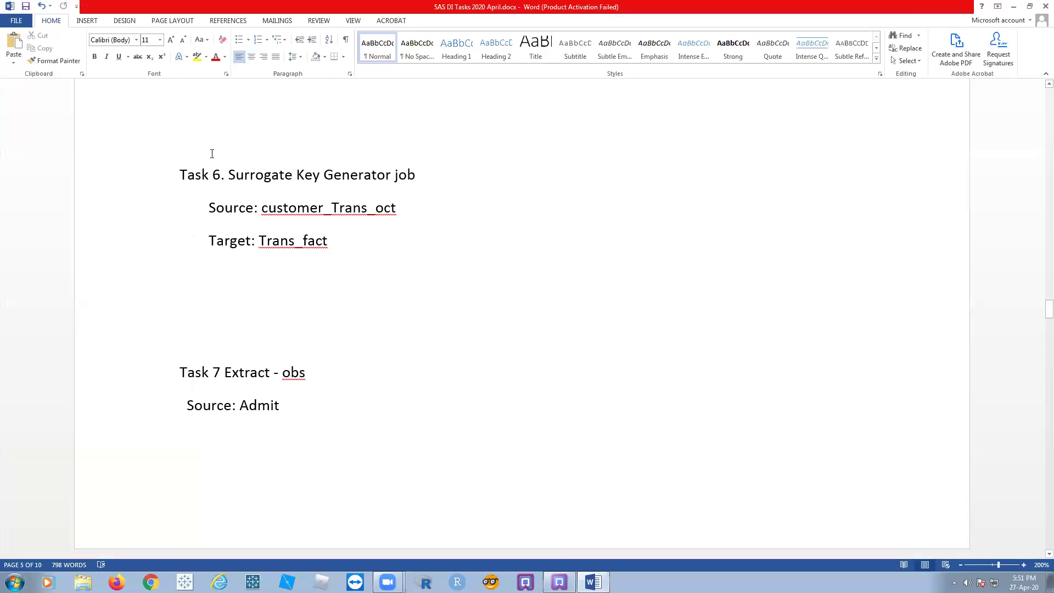
Step: Remove the blank line above 'Task 6 Surrogate Key'
scroll(234, 280, up, 3)
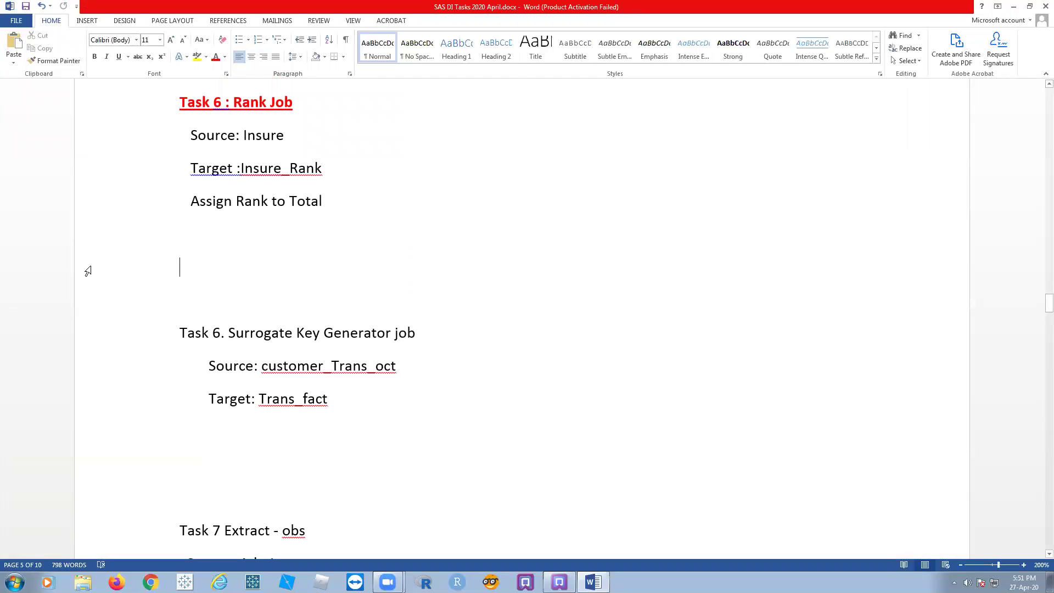
key(BackSpace)
scroll(551, 316, down, 10)
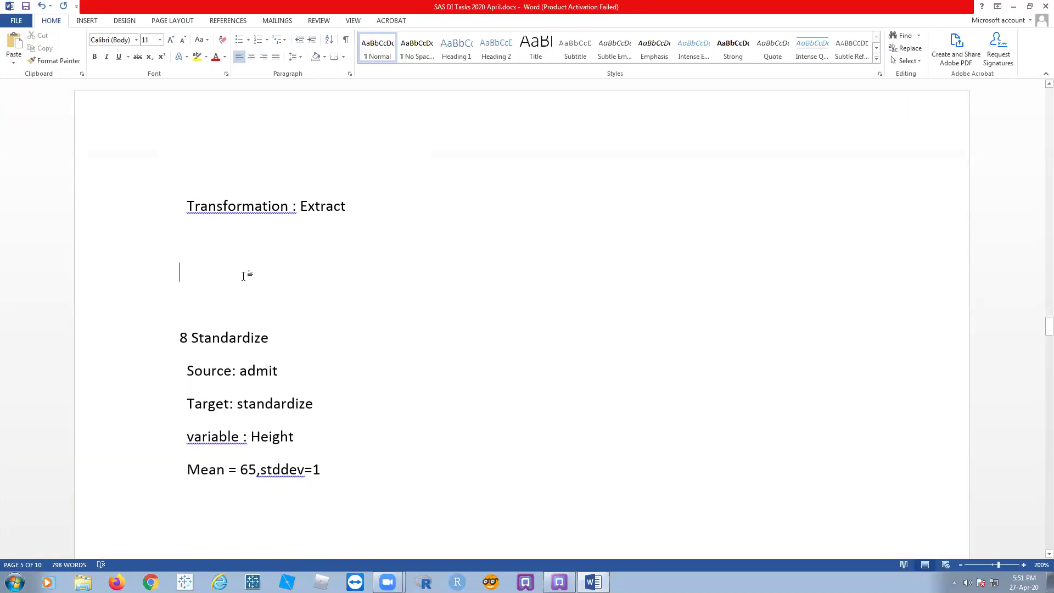
scroll(362, 272, down, 20)
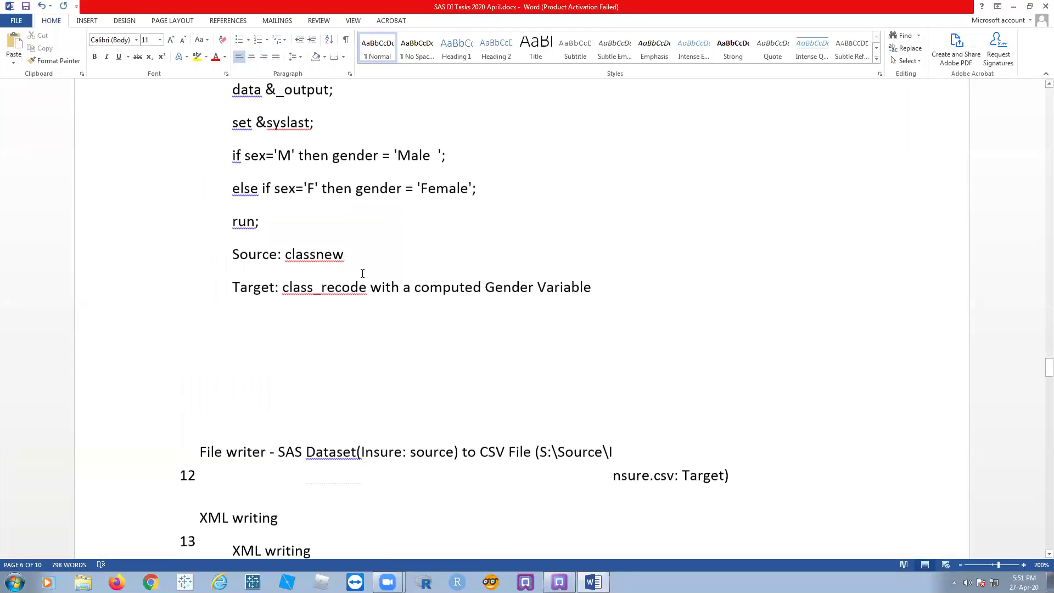
scroll(363, 273, down, 15)
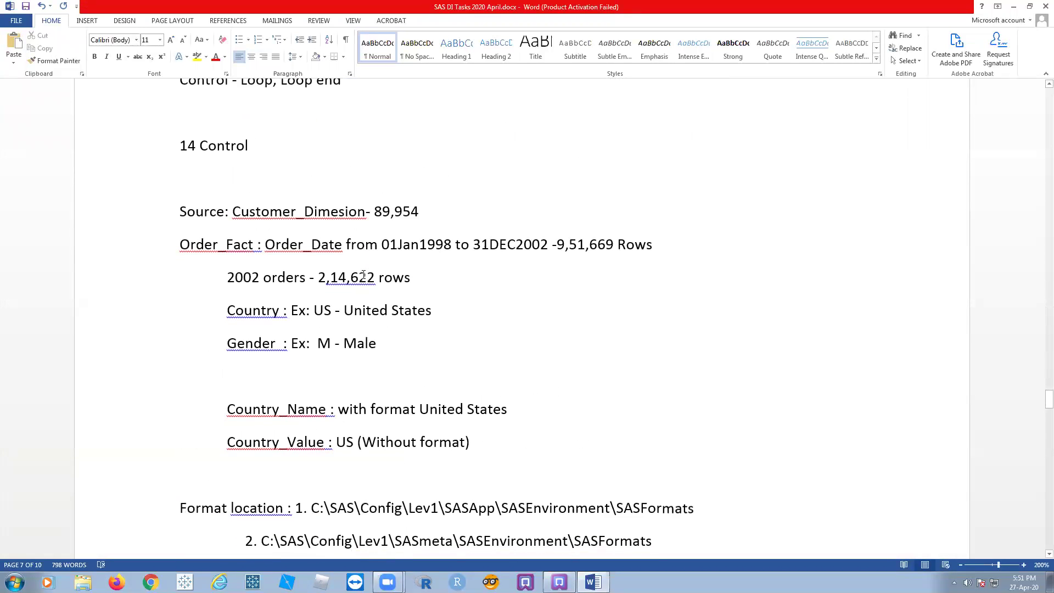